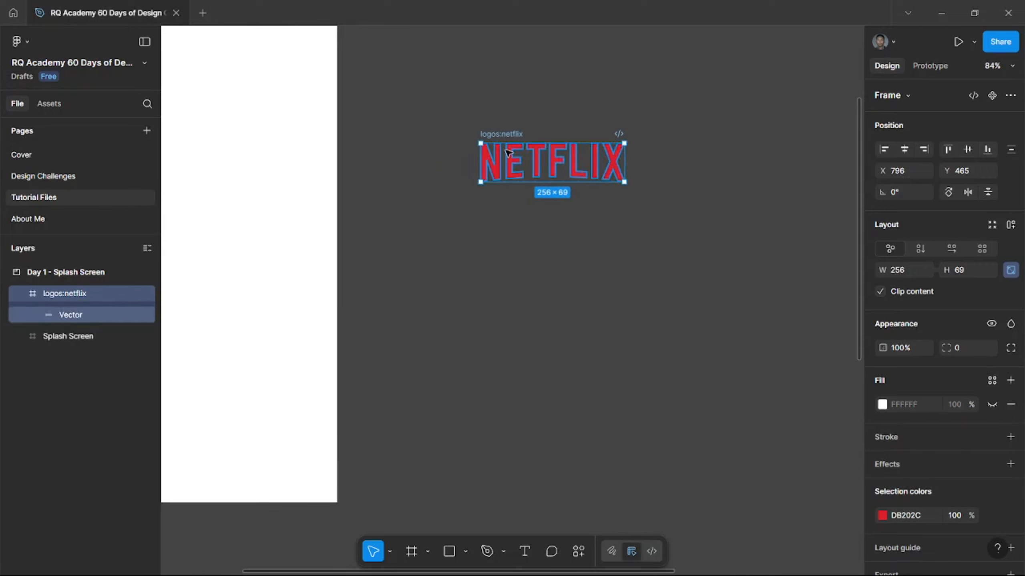
Rename the logo frame to Netflix and convert it into a component.
{"action": "double_click", "coordinate": [505, 134]}
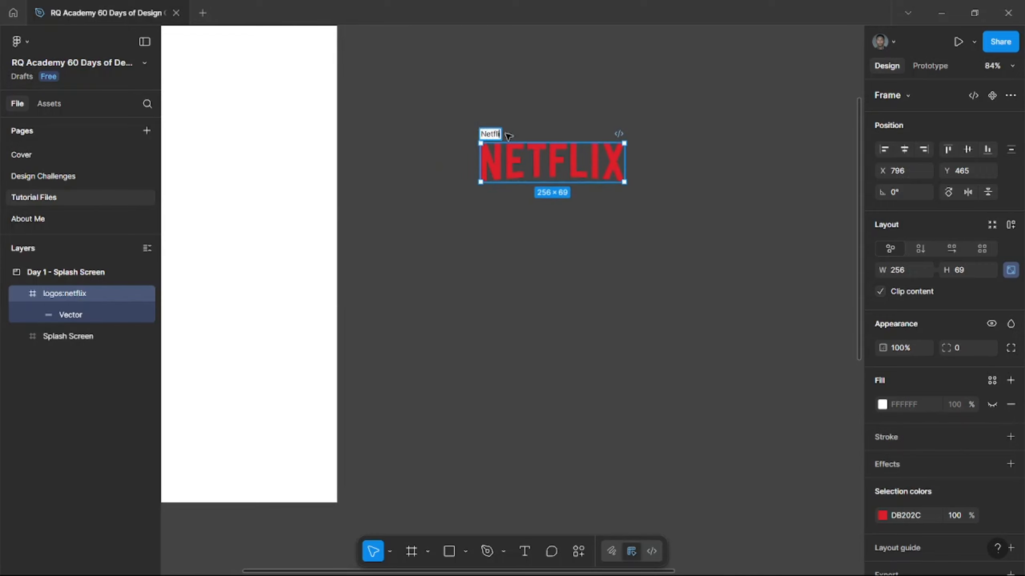
{"action": "key", "text": "Return"}
{"action": "left_click", "coordinate": [992, 95]}
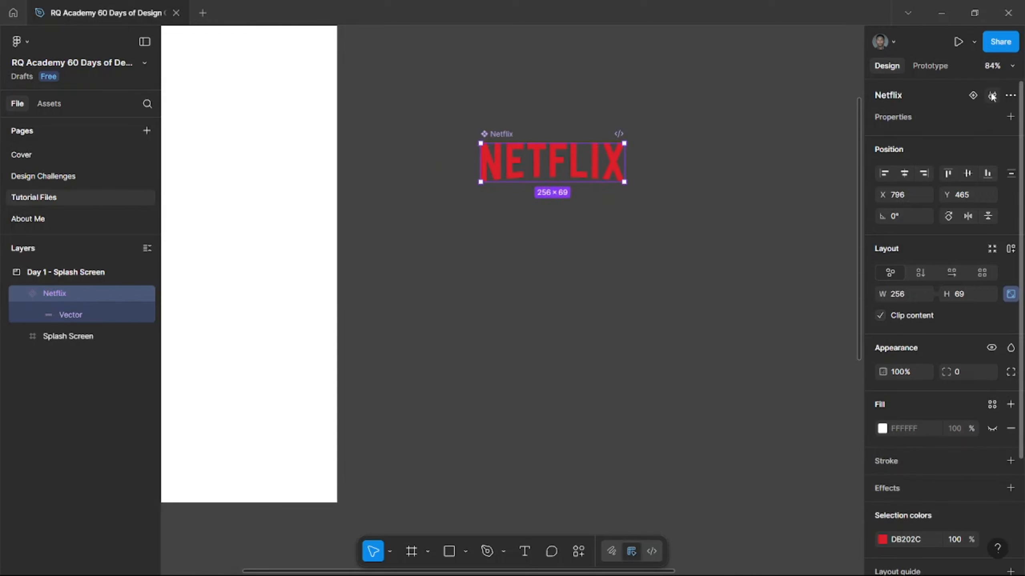
Add variants to the Netflix component until the set holds seven identical logos, Default through Variant7.
{"action": "left_click", "coordinate": [973, 95]}
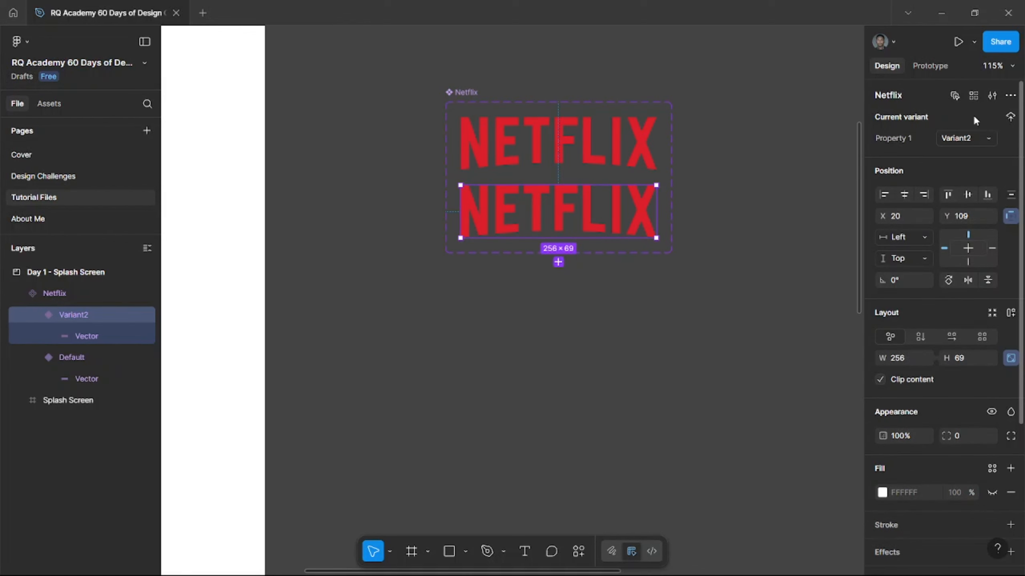
{"action": "key", "text": "ctrl+d"}
{"action": "key", "text": "ctrl+d"}
{"action": "key", "text": "ctrl+d"}
{"action": "key", "text": "ctrl+d"}
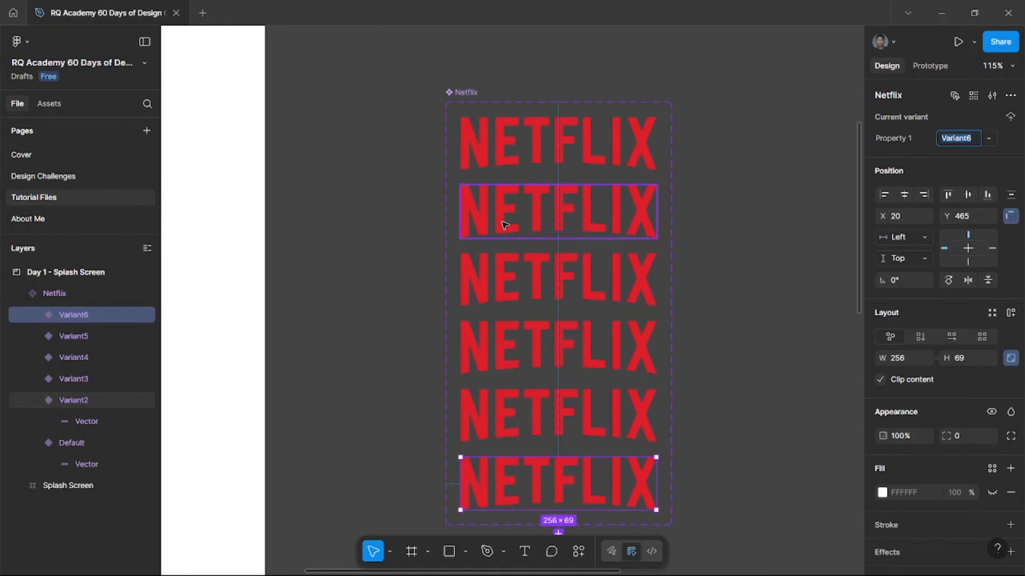
{"action": "scroll", "coordinate": [613, 558], "scroll_direction": "down", "scroll_amount": 3}
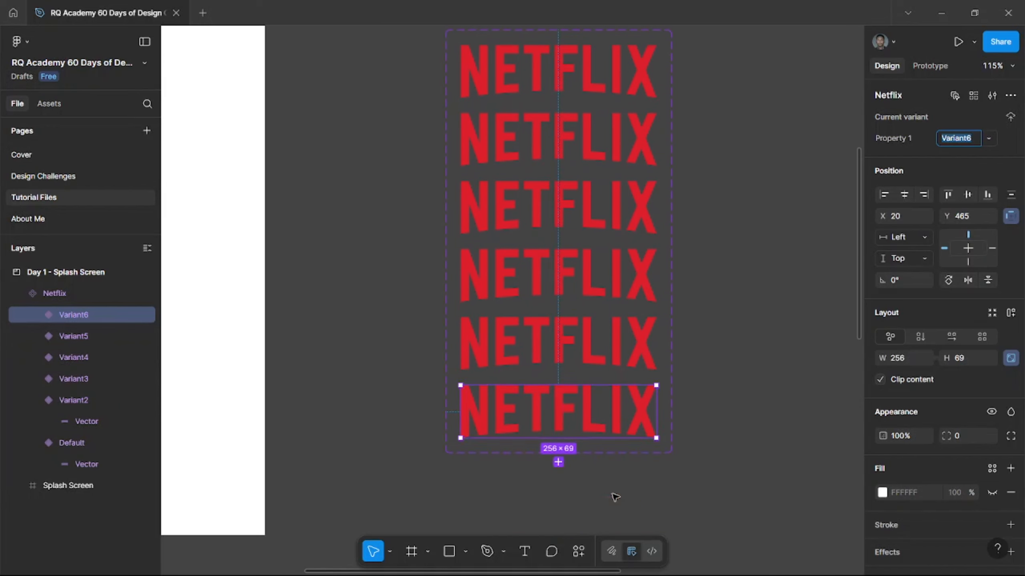
{"action": "key", "text": "ctrl+d"}
Edit the Default variant's vector and delete the ETFLIX letters, keeping only N.
{"action": "left_click", "coordinate": [86, 485]}
{"action": "key", "text": "shift+2"}
{"action": "key", "text": "Return"}
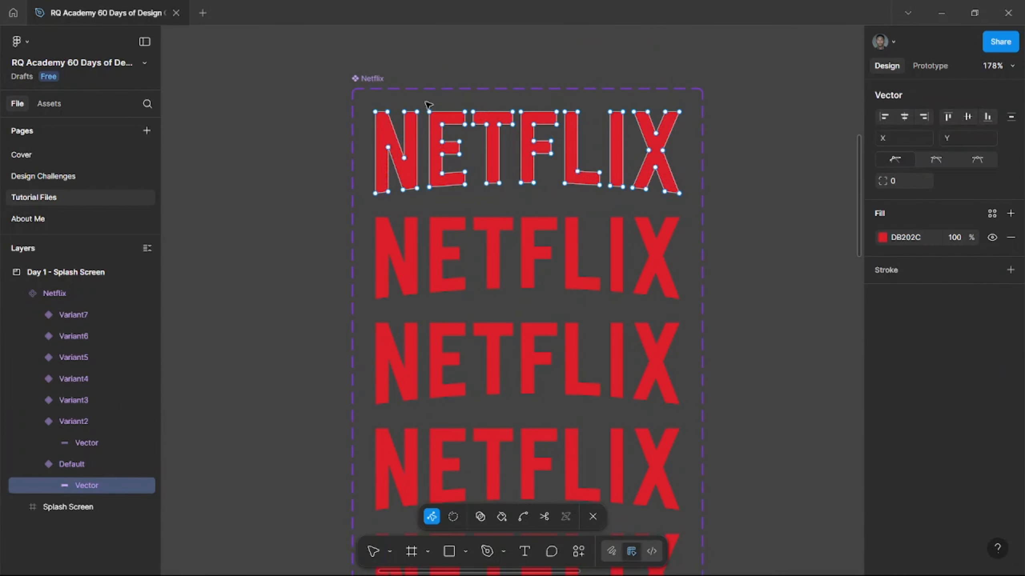
{"action": "left_click_drag", "start_coordinate": [426, 103], "coordinate": [709, 202]}
{"action": "key", "text": "Delete"}
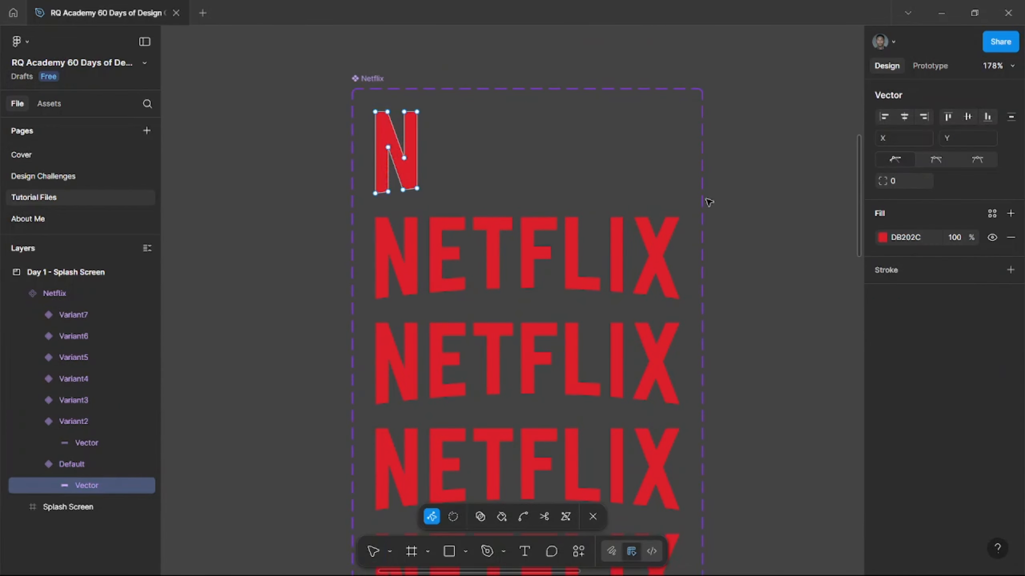
{"action": "key", "text": "Escape"}
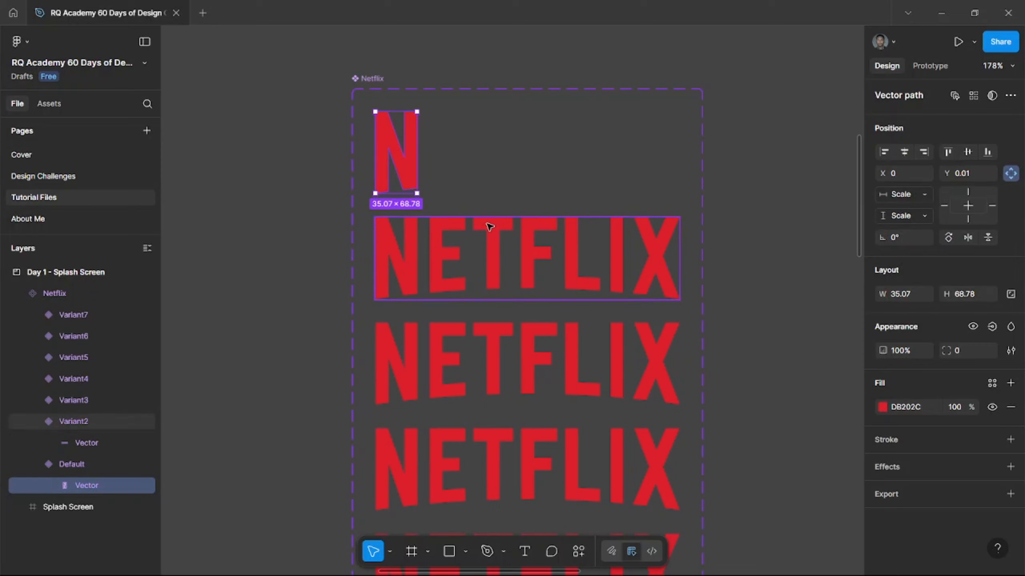
Edit the Variant2 vector and delete the TFLIX letters, keeping NE.
{"action": "double_click", "coordinate": [489, 227]}
{"action": "left_click_drag", "start_coordinate": [468, 200], "coordinate": [693, 304]}
{"action": "key", "text": "Delete"}
{"action": "key", "text": "Escape"}
Edit the Variant3 vector and delete the FLIX letters, keeping NET.
{"action": "scroll", "coordinate": [693, 304], "scroll_direction": "down", "scroll_amount": 2}
{"action": "left_click", "coordinate": [488, 263]}
{"action": "key", "text": "Return"}
{"action": "left_click_drag", "start_coordinate": [526, 218], "coordinate": [681, 331]}
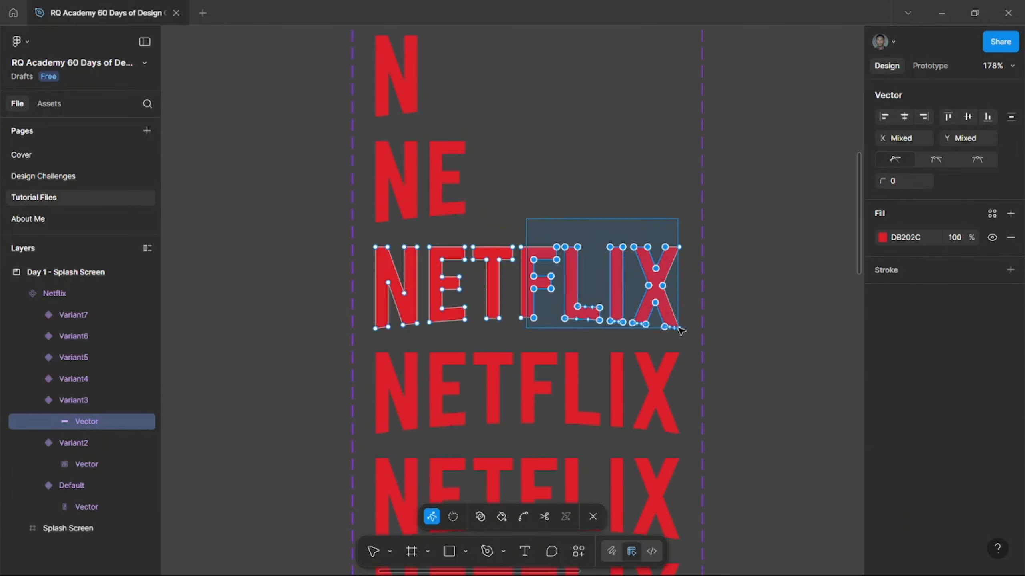
{"action": "key", "text": "Delete"}
{"action": "key", "text": "Escape"}
Edit the Variant4 vector and delete the LIX letters, keeping NETF.
{"action": "scroll", "coordinate": [530, 201], "scroll_direction": "down", "scroll_amount": 2}
{"action": "left_click", "coordinate": [531, 201]}
{"action": "key", "text": "Return"}
{"action": "left_click_drag", "start_coordinate": [560, 158], "coordinate": [689, 260]}
{"action": "key", "text": "Delete"}
{"action": "key", "text": "Escape"}
{"action": "key", "text": "Escape"}
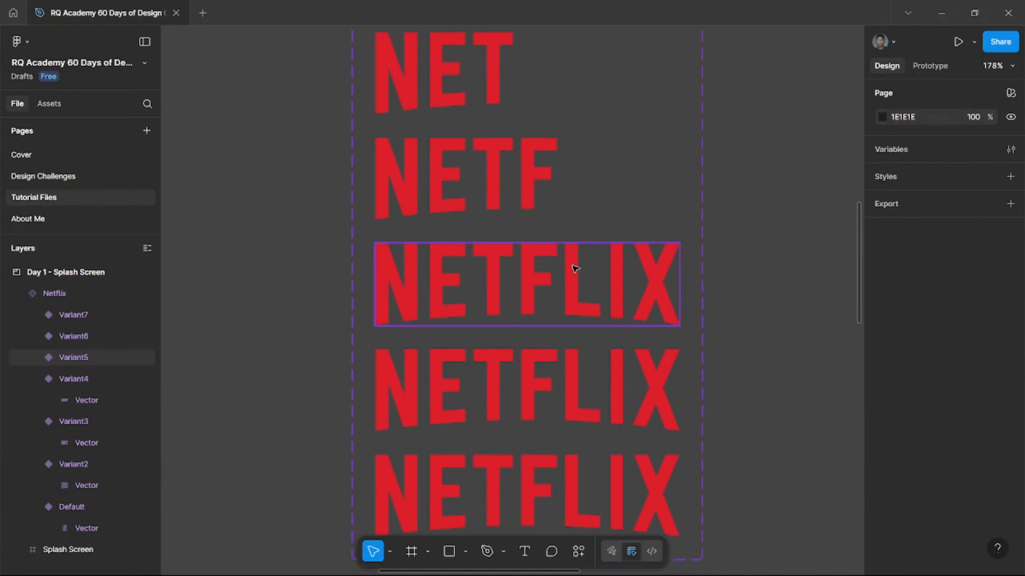
Edit the Variant5 vector and delete the I and X letters, keeping NETFL.
{"action": "double_click", "coordinate": [575, 269]}
{"action": "left_click_drag", "start_coordinate": [601, 221], "coordinate": [731, 341]}
{"action": "key", "text": "Delete"}
{"action": "scroll", "coordinate": [727, 339], "scroll_direction": "down", "scroll_amount": 2}
{"action": "key", "text": "Escape"}
Edit the Variant6 vector and delete the letter X, keeping NETFLI.
{"action": "left_click", "coordinate": [662, 306]}
{"action": "key", "text": "Return"}
{"action": "left_click_drag", "start_coordinate": [625, 258], "coordinate": [689, 364]}
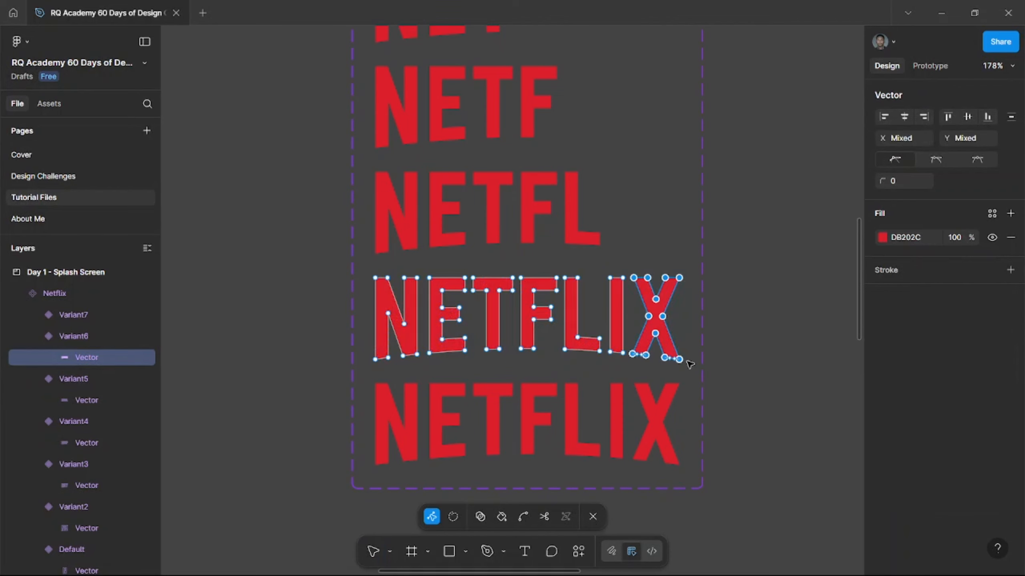
{"action": "key", "text": "Delete"}
{"action": "key", "text": "Escape"}
Centre the shortened lettering horizontally inside each variant, from NETFLI up to N.
{"action": "left_click", "coordinate": [524, 319]}
{"action": "scroll", "coordinate": [605, 242], "scroll_direction": "up", "scroll_amount": 2}
{"action": "left_click", "coordinate": [525, 291]}
{"action": "left_click", "coordinate": [524, 194]}
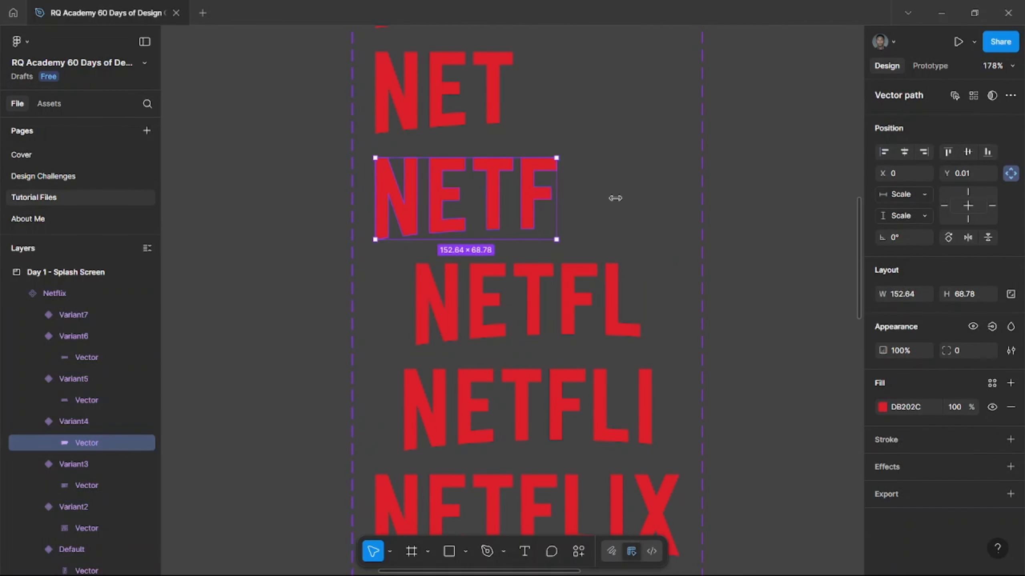
{"action": "left_click", "coordinate": [444, 93]}
{"action": "scroll", "coordinate": [444, 93], "scroll_direction": "up", "scroll_amount": 2}
{"action": "scroll", "coordinate": [441, 176], "scroll_direction": "up", "scroll_amount": 2}
{"action": "left_click", "coordinate": [442, 177]}
{"action": "scroll", "coordinate": [417, 222], "scroll_direction": "up", "scroll_amount": 1}
{"action": "left_click", "coordinate": [416, 222]}
Prototype the Default variant to change to Variant2 after a 200 ms delay.
{"action": "scroll", "coordinate": [553, 154], "scroll_direction": "down", "scroll_amount": 3}
{"action": "key", "text": "shift+e"}
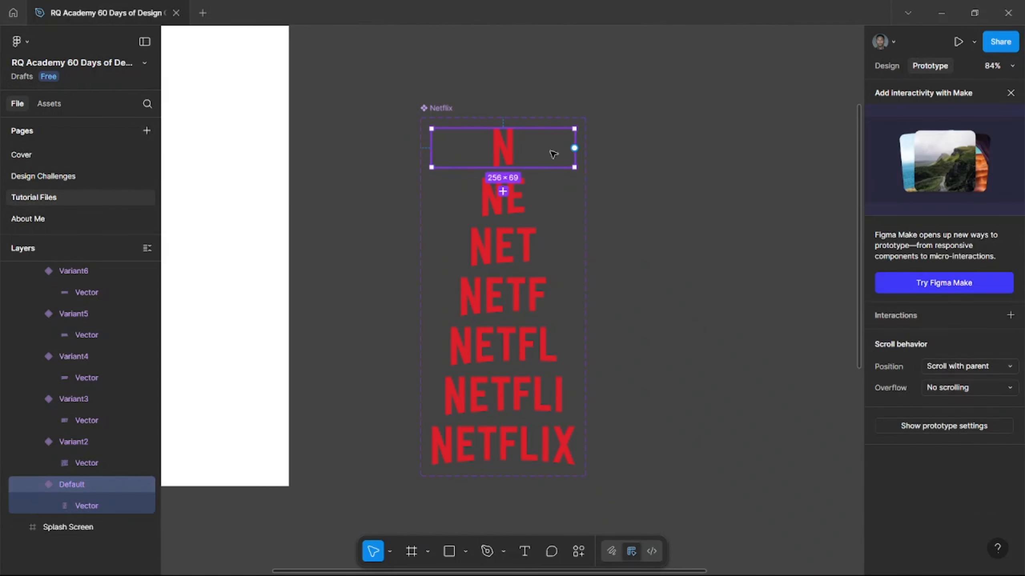
{"action": "left_click_drag", "start_coordinate": [553, 214], "coordinate": [520, 198]}
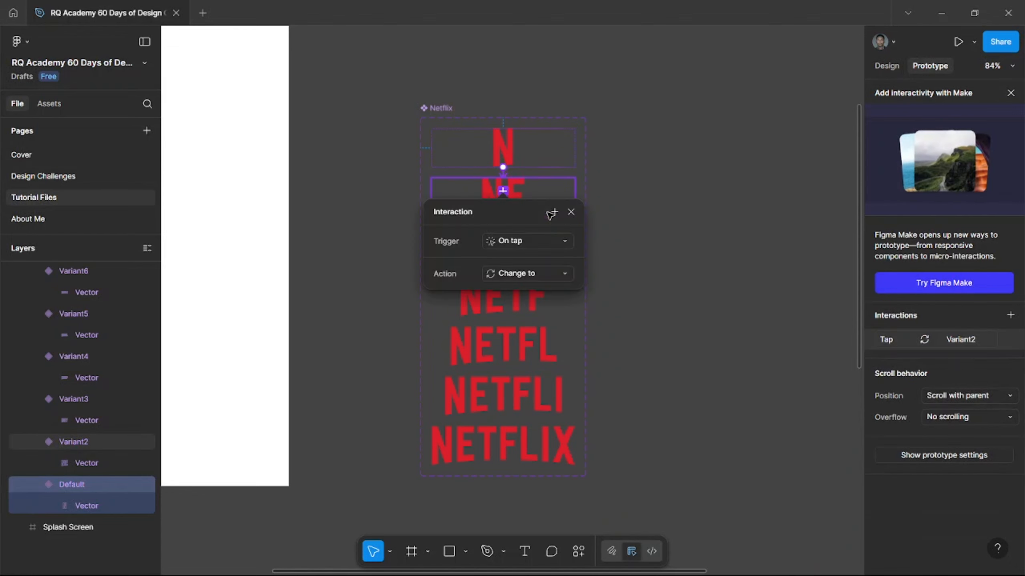
{"action": "left_click", "coordinate": [556, 242]}
{"action": "left_click", "coordinate": [525, 452]}
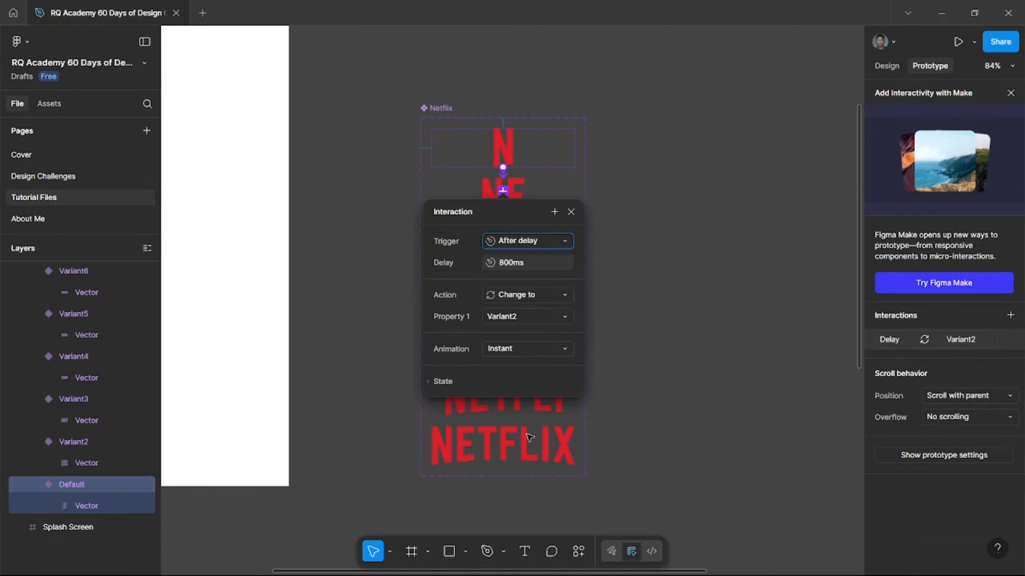
{"action": "left_click", "coordinate": [509, 265]}
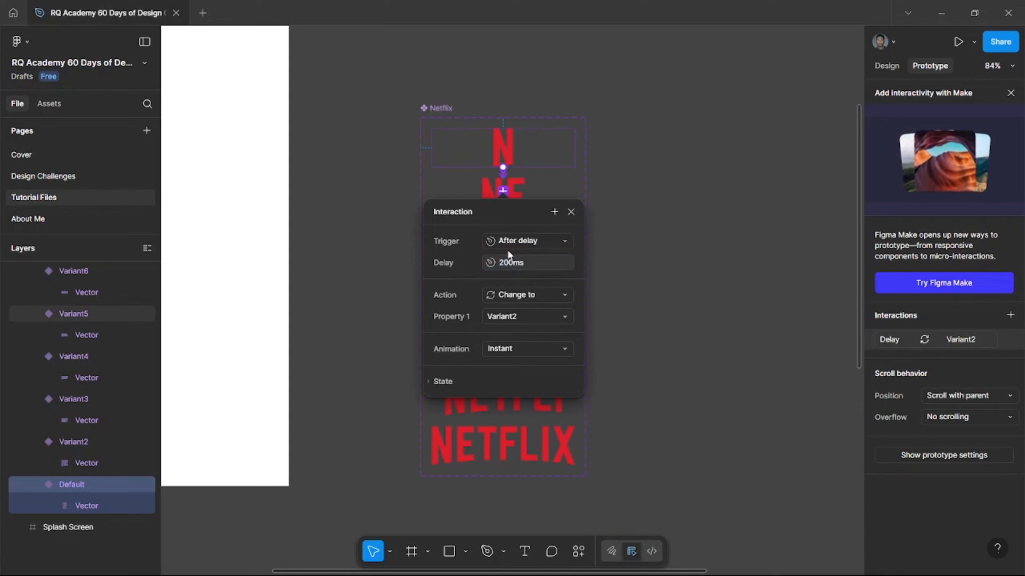
Link each variant from Variant2 through Variant5 to the following one with an After delay trigger.
{"action": "left_click", "coordinate": [536, 181]}
{"action": "left_click", "coordinate": [536, 292]}
{"action": "left_click_drag", "start_coordinate": [574, 198], "coordinate": [533, 393]}
{"action": "left_click", "coordinate": [528, 498]}
{"action": "left_click", "coordinate": [542, 248]}
{"action": "left_click", "coordinate": [529, 340]}
{"action": "left_click", "coordinate": [526, 547]}
{"action": "left_click", "coordinate": [539, 284]}
{"action": "left_click", "coordinate": [529, 390]}
{"action": "left_click", "coordinate": [528, 559]}
{"action": "left_click", "coordinate": [543, 338]}
{"action": "scroll", "coordinate": [525, 323], "scroll_direction": "down", "scroll_amount": 3}
{"action": "scroll", "coordinate": [507, 270], "scroll_direction": "up", "scroll_amount": 5}
{"action": "left_click", "coordinate": [528, 345]}
Link the NETFLI variant to Variant7 with a Change to interaction triggered After delay.
{"action": "left_click", "coordinate": [500, 325]}
{"action": "left_click", "coordinate": [606, 328]}
{"action": "left_click_drag", "start_coordinate": [501, 364], "coordinate": [501, 408]}
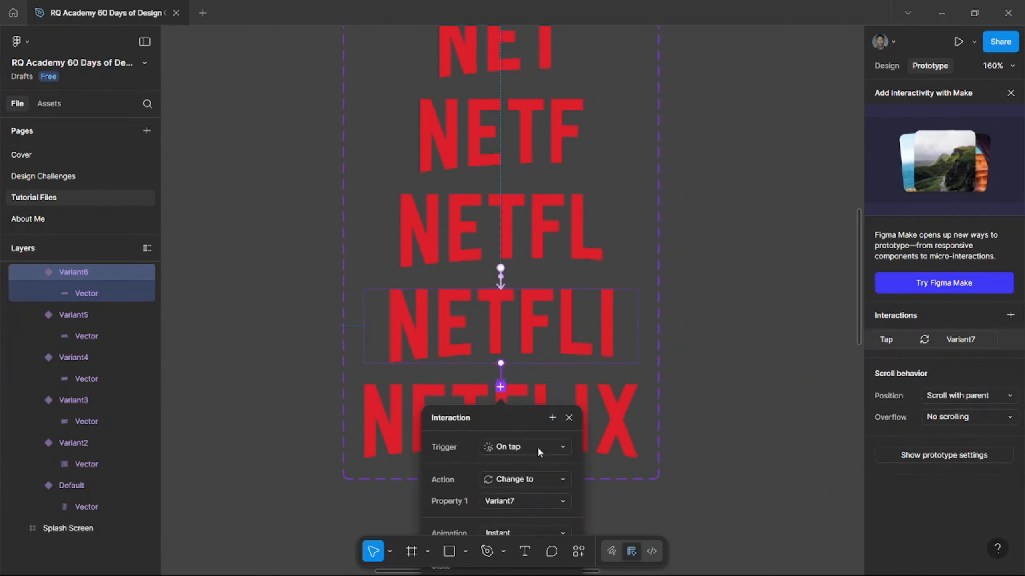
{"action": "left_click", "coordinate": [534, 447]}
{"action": "left_click", "coordinate": [529, 559]}
{"action": "left_click", "coordinate": [705, 323]}
Draw a frame about 440 × 291 beside the Netflix component set, filled with 000000.
{"action": "scroll", "coordinate": [704, 323], "scroll_direction": "down", "scroll_amount": 3}
{"action": "key", "text": "f"}
{"action": "left_click_drag", "start_coordinate": [525, 91], "coordinate": [789, 292]}
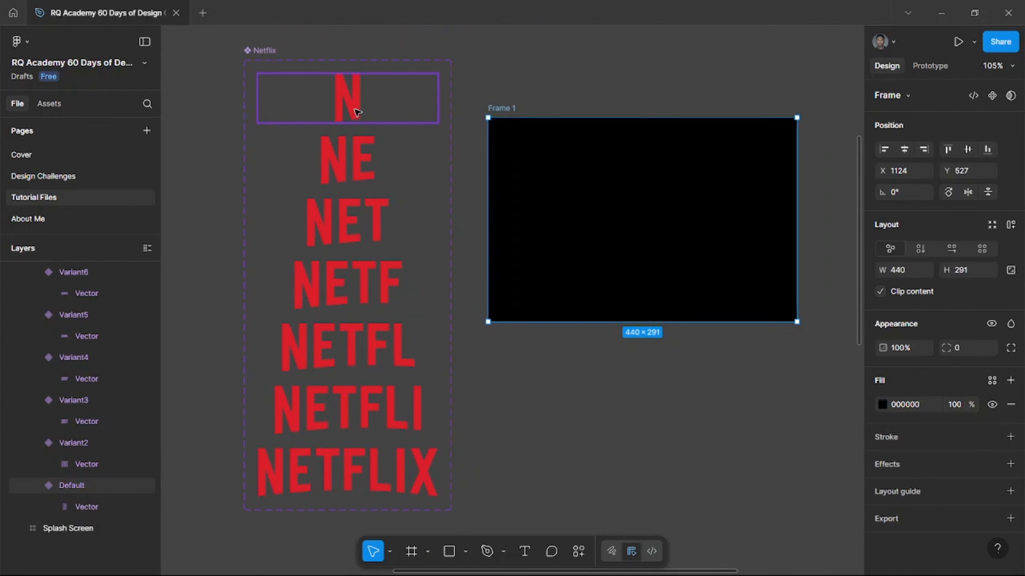
Place an instance of the Netflix component from this file's assets at the centre of the black frame.
{"action": "left_click", "coordinate": [49, 103]}
{"action": "left_click", "coordinate": [72, 170]}
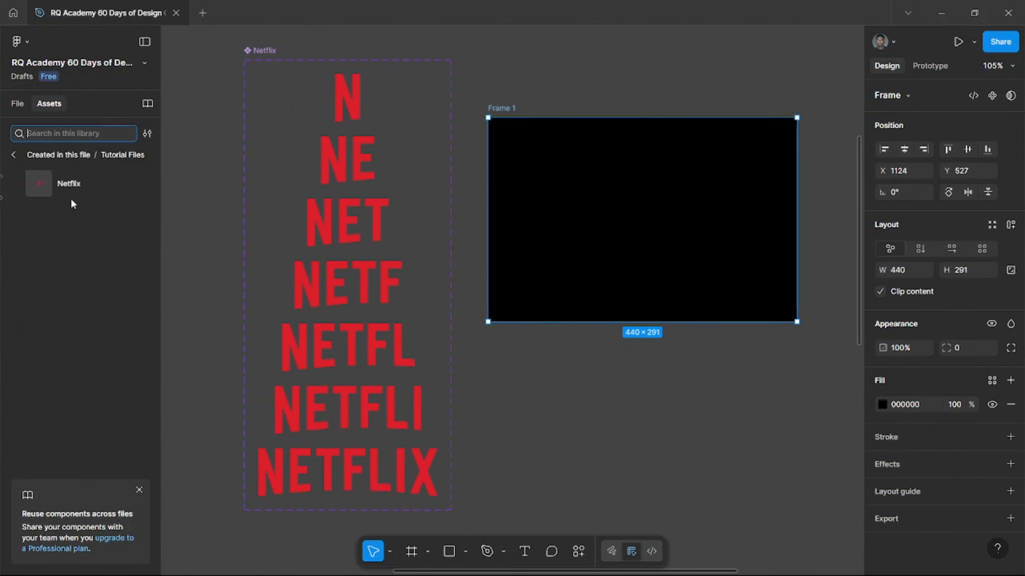
{"action": "left_click_drag", "start_coordinate": [70, 194], "coordinate": [642, 219]}
Preview the black frame's prototype to check the letter-by-letter logo animation, and close the preview.
{"action": "left_click", "coordinate": [514, 108]}
{"action": "key", "text": "shift+space"}
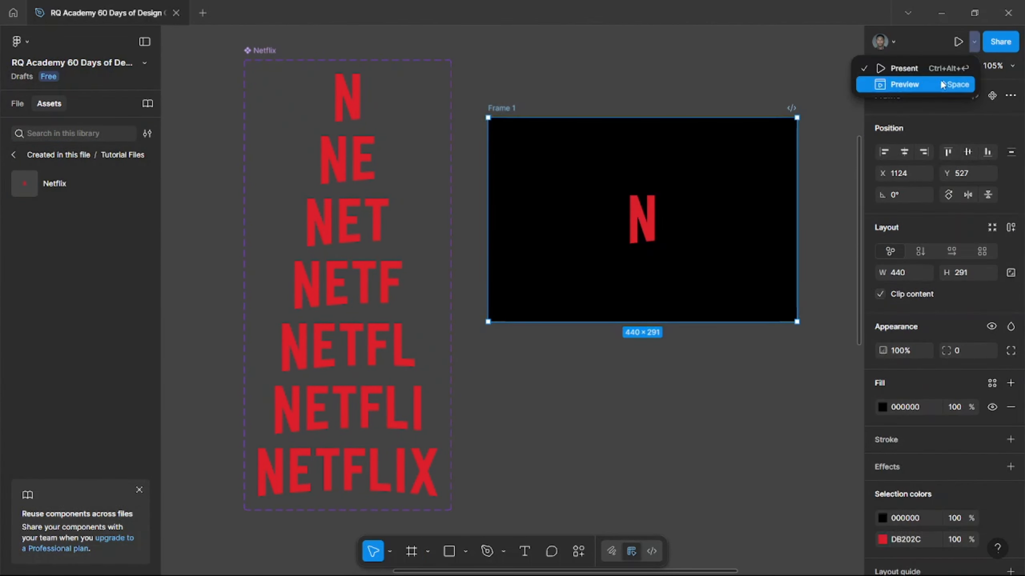
{"action": "scroll", "coordinate": [554, 215], "scroll_direction": "left", "scroll_amount": 5}
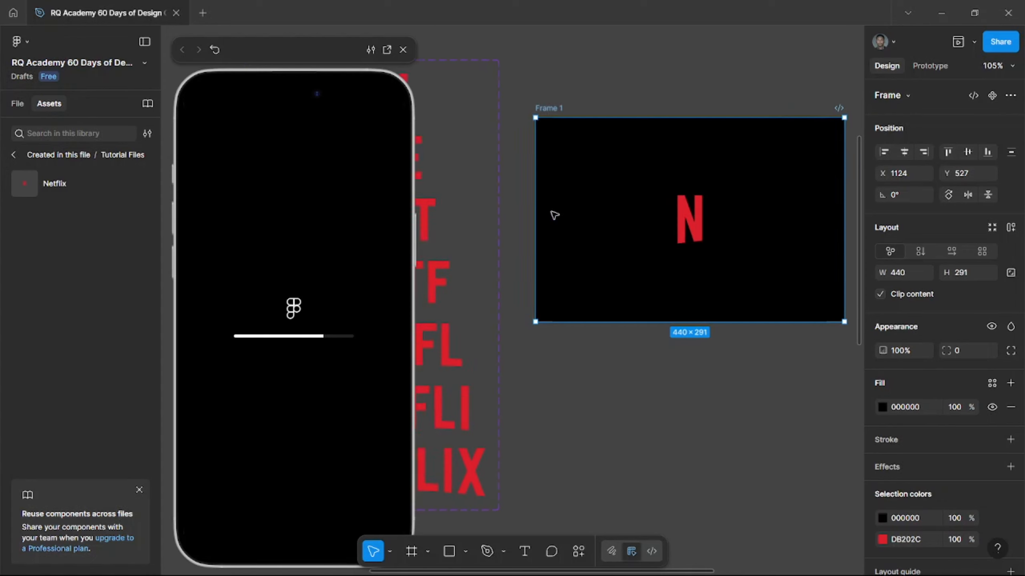
{"action": "scroll", "coordinate": [552, 215], "scroll_direction": "left", "scroll_amount": 6}
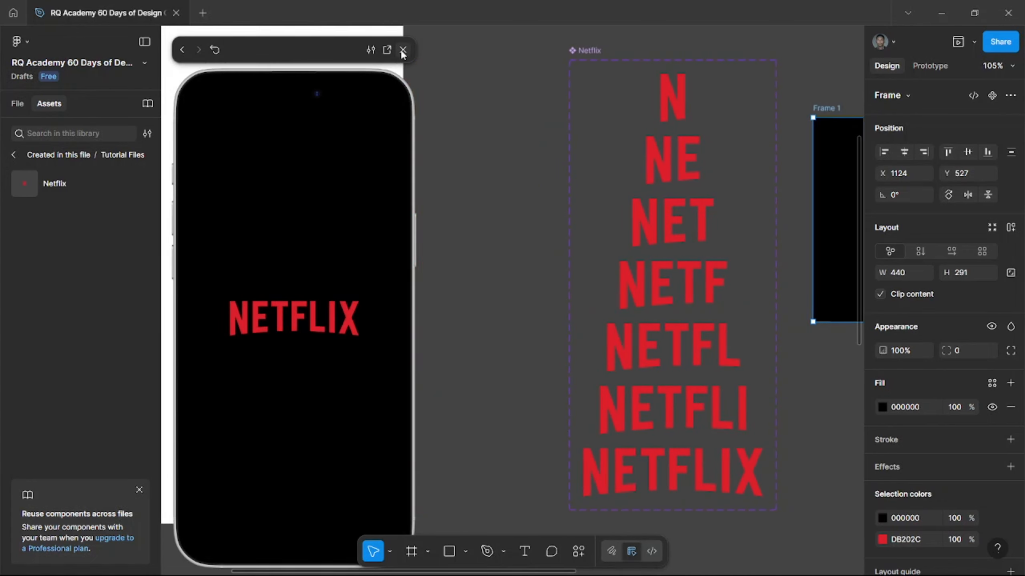
{"action": "left_click", "coordinate": [403, 50]}
Set the Splash Screen frame's fill to 000000.
{"action": "scroll", "coordinate": [482, 172], "scroll_direction": "down", "scroll_amount": 5}
{"action": "scroll", "coordinate": [481, 182], "scroll_direction": "up", "scroll_amount": 2}
{"action": "scroll", "coordinate": [481, 182], "scroll_direction": "left", "scroll_amount": 2}
{"action": "left_click", "coordinate": [480, 219]}
{"action": "left_click", "coordinate": [911, 407]}
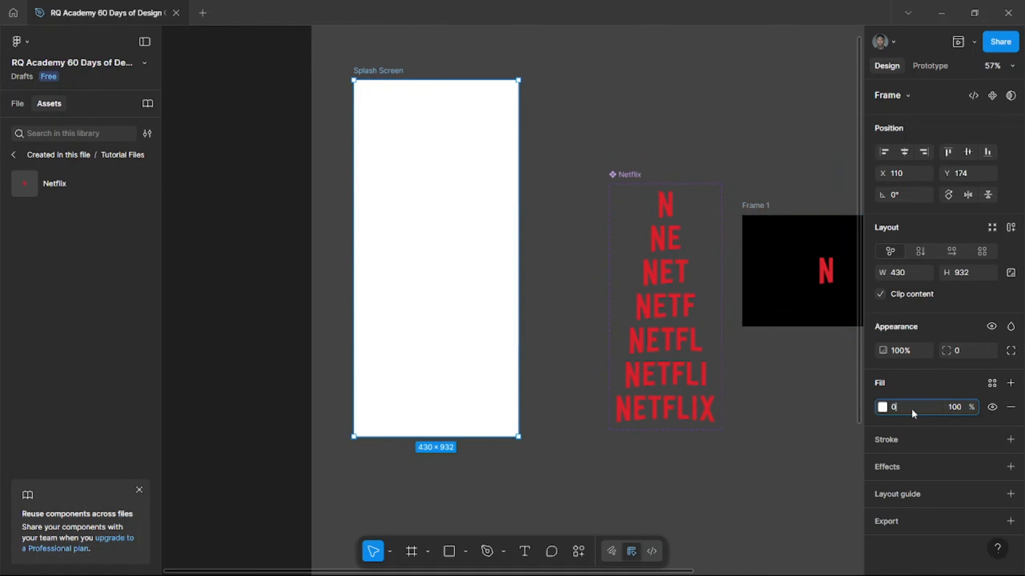
{"action": "type", "text": "000000"}
{"action": "key", "text": "Return"}
Move the Netflix instance from Frame 1 into the Splash Screen frame and centre it there.
{"action": "left_click", "coordinate": [827, 274]}
{"action": "key", "text": "ctrl+x"}
{"action": "left_click", "coordinate": [483, 199]}
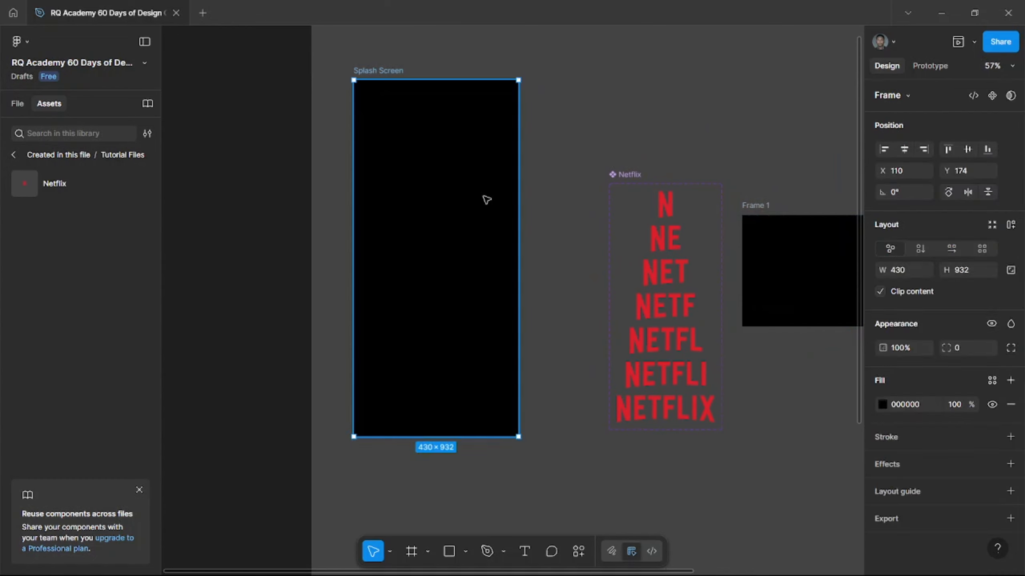
{"action": "key", "text": "ctrl+v"}
{"action": "left_click", "coordinate": [967, 190]}
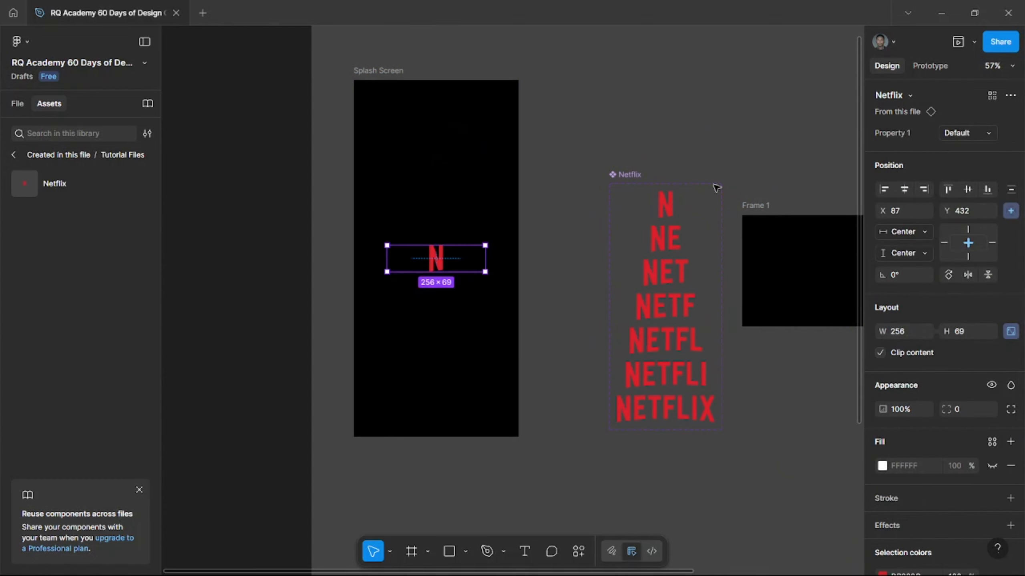
Move the Netflix component set below the Splash Screen frame, aligned with its left edge at X 110, Y 1229.
{"action": "left_click", "coordinate": [632, 177]}
{"action": "scroll", "coordinate": [632, 178], "scroll_direction": "down", "scroll_amount": 4}
{"action": "left_click_drag", "start_coordinate": [643, 189], "coordinate": [626, 295]}
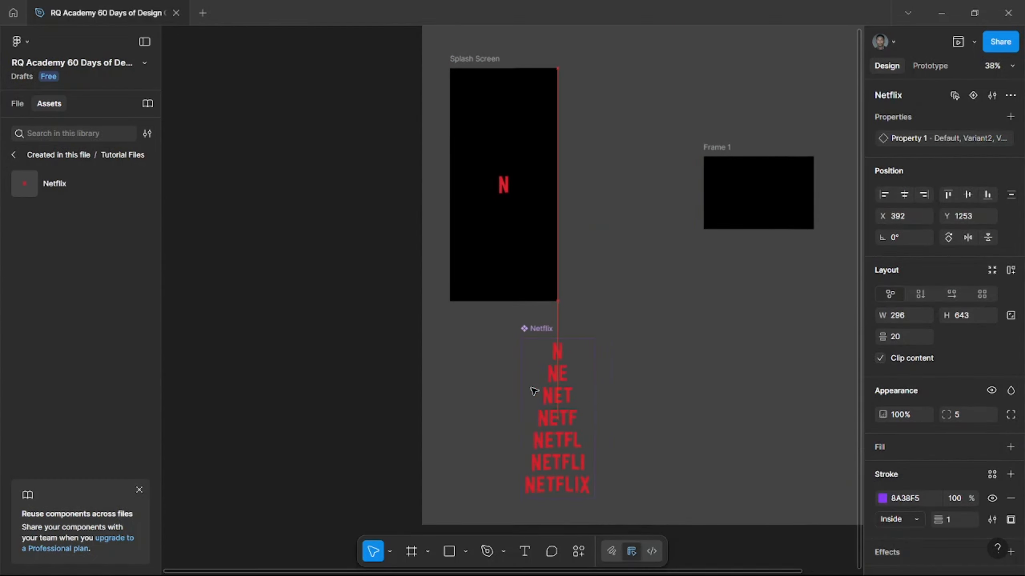
{"action": "left_click_drag", "start_coordinate": [481, 386], "coordinate": [473, 385]}
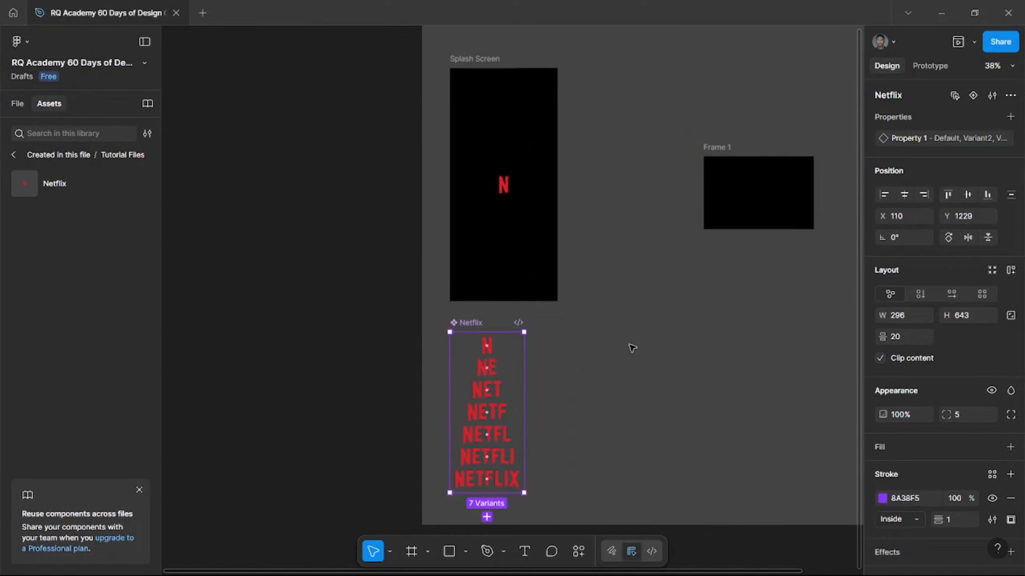
Delete the empty black Frame 1.
{"action": "left_click", "coordinate": [635, 346]}
{"action": "left_click", "coordinate": [710, 161]}
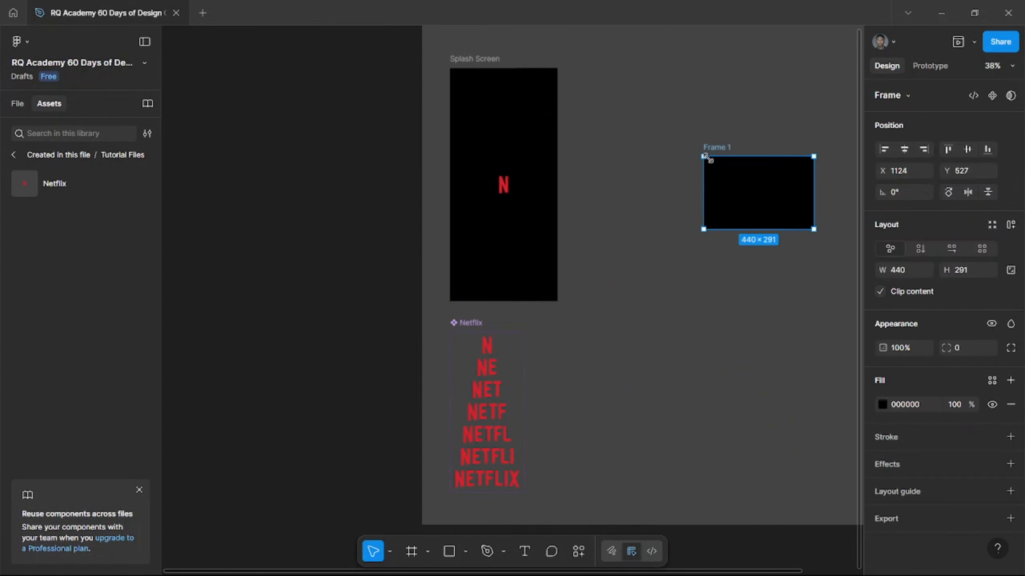
{"action": "key", "text": "Delete"}
Duplicate the Splash Screen frame to its right, placing the copy at X 726, Y 174.
{"action": "scroll", "coordinate": [709, 160], "scroll_direction": "up", "scroll_amount": 2}
{"action": "scroll", "coordinate": [709, 160], "scroll_direction": "right", "scroll_amount": 3}
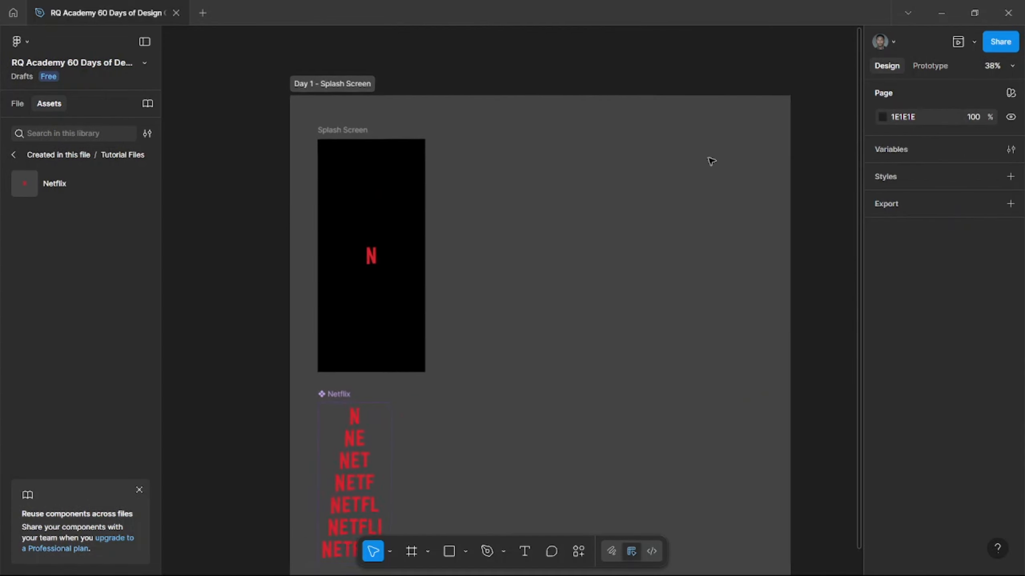
{"action": "left_click", "coordinate": [348, 150]}
{"action": "left_click_drag", "start_coordinate": [410, 201], "coordinate": [513, 222]}
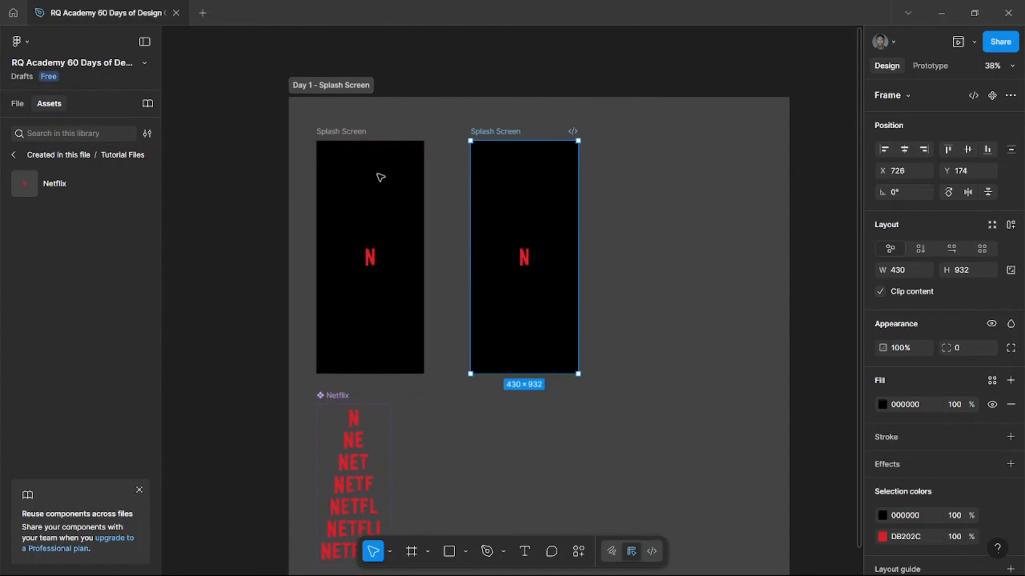
Search the files for "anima" and open the ANIMATED LOADER DESIGNS file.
{"action": "left_click", "coordinate": [13, 12]}
{"action": "left_click", "coordinate": [56, 75]}
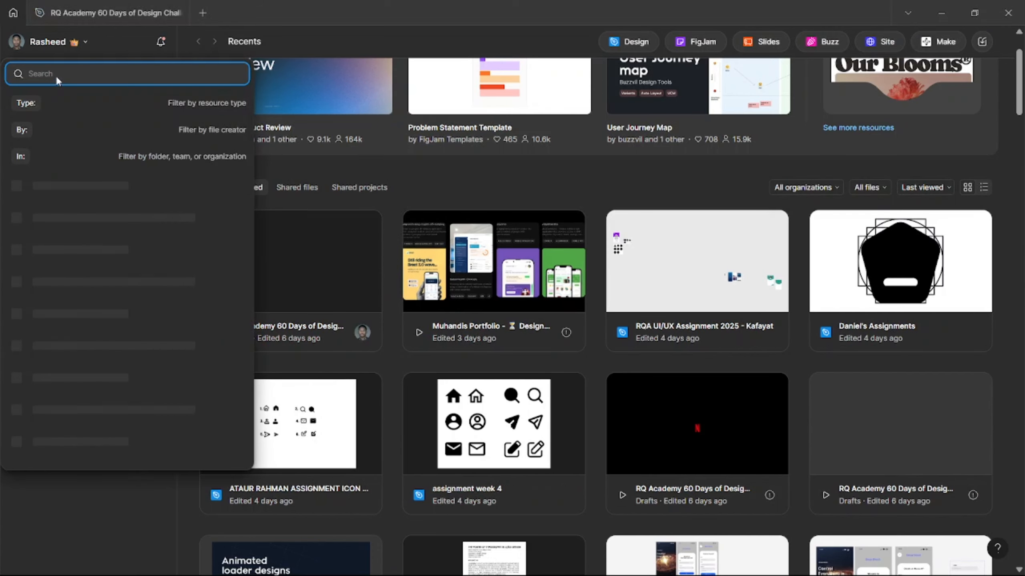
{"action": "type", "text": "anima"}
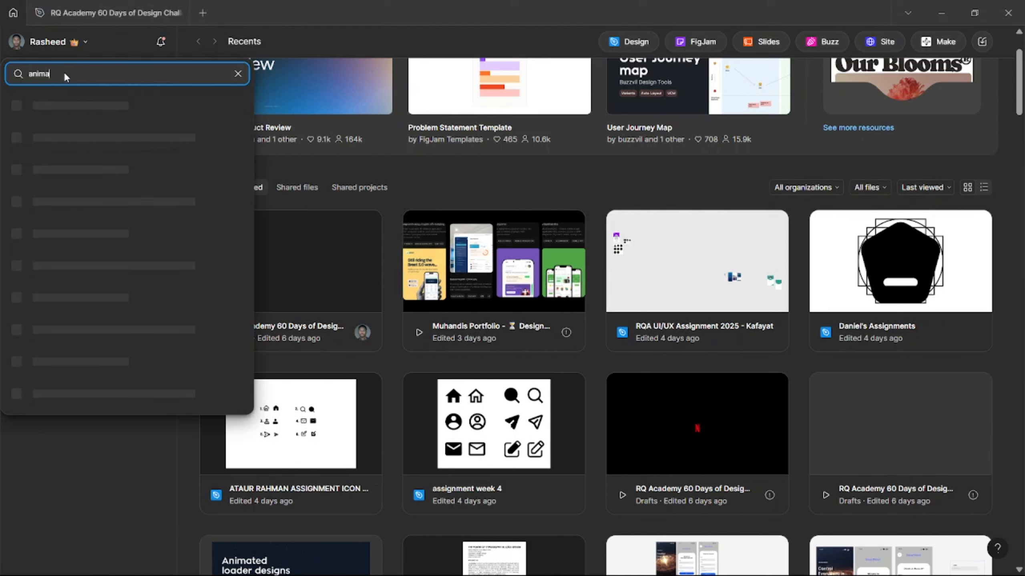
{"action": "left_click", "coordinate": [68, 106]}
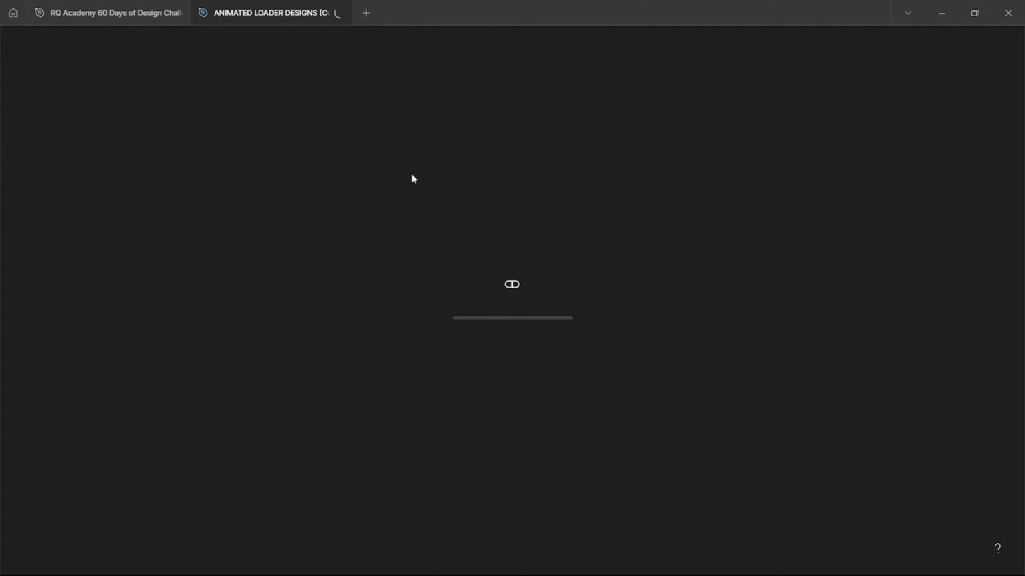
Copy loader component set 19 from the COMPONENTS page and paste it into the RQ Academy 60 Days of Design file.
{"action": "left_click", "coordinate": [62, 177]}
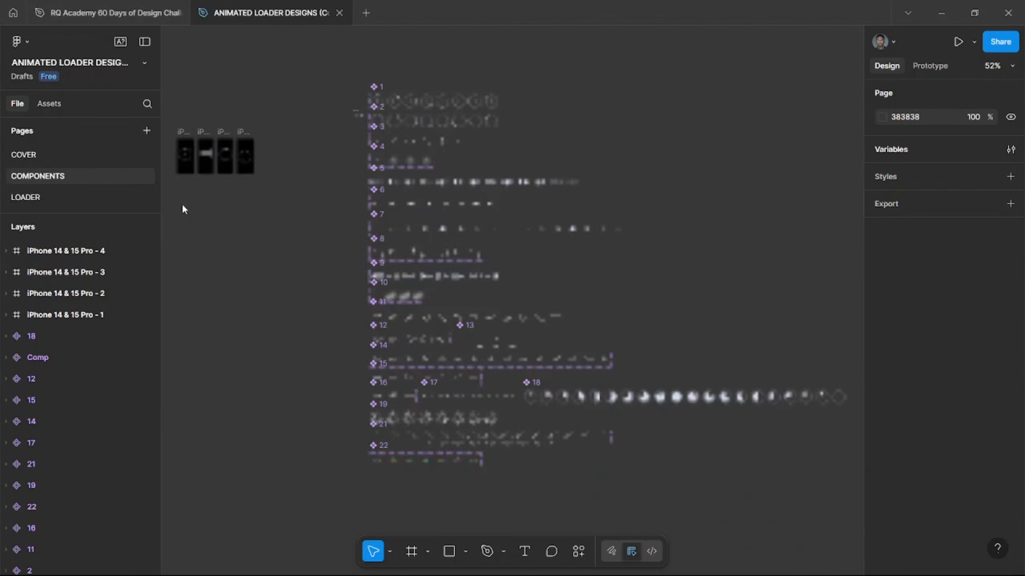
{"action": "scroll", "coordinate": [405, 156], "scroll_direction": "up", "scroll_amount": 3}
{"action": "scroll", "coordinate": [383, 283], "scroll_direction": "down", "scroll_amount": 2}
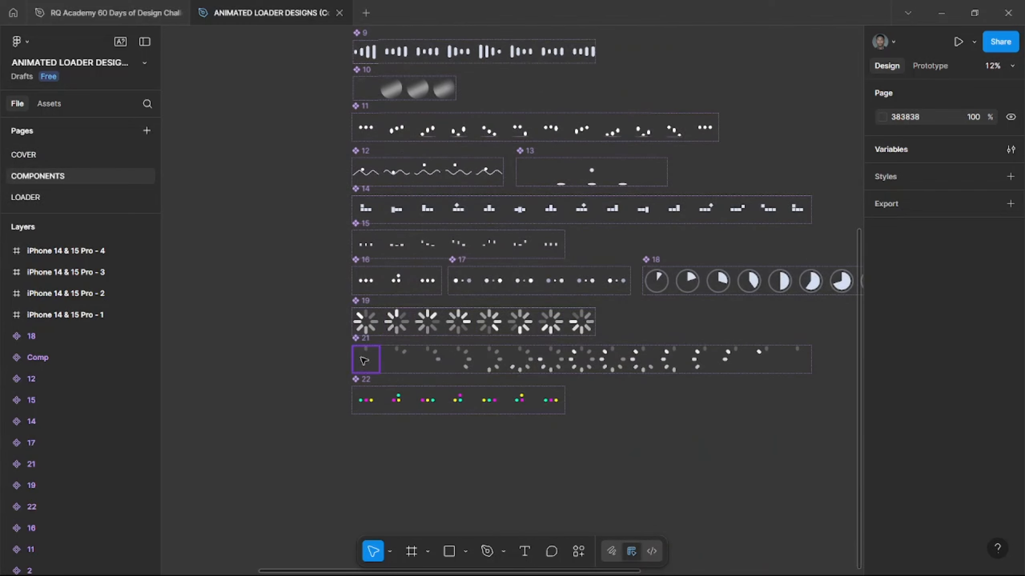
{"action": "left_click", "coordinate": [359, 303]}
{"action": "key", "text": "ctrl+c"}
{"action": "key", "text": "ctrl+Tab"}
{"action": "key", "text": "ctrl+v"}
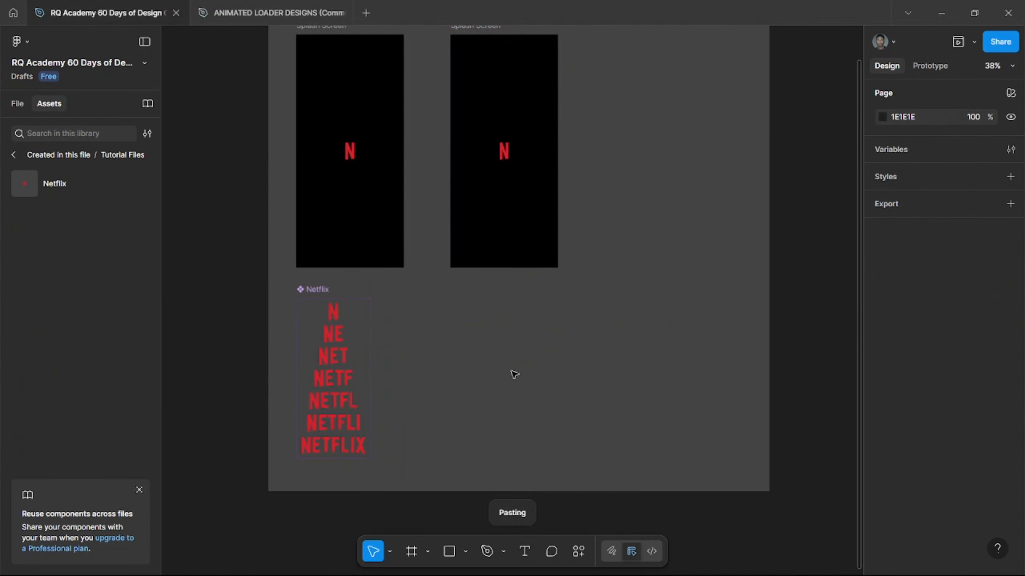
Scale the pasted loader component set 19 to a height of 24.
{"action": "key", "text": "k"}
{"action": "left_click", "coordinate": [971, 347]}
{"action": "type", "text": "24"}
{"action": "key", "text": "Return"}
Replace the N logo in the second Splash Screen with an instance of loader 19, centered in the frame at X 204, Y 455.
{"action": "scroll", "coordinate": [473, 284], "scroll_direction": "up", "scroll_amount": 3}
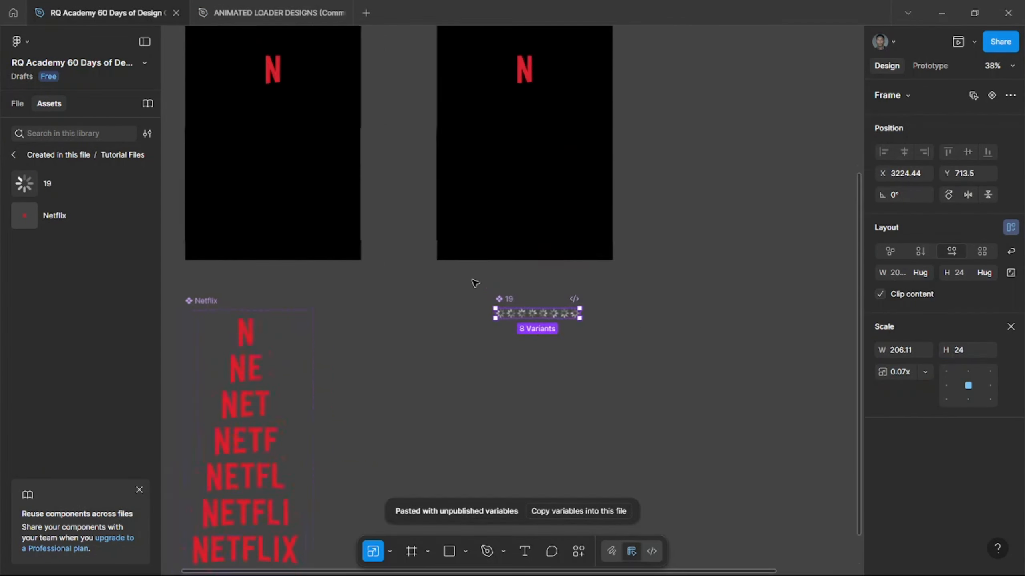
{"action": "left_click_drag", "start_coordinate": [473, 284], "coordinate": [571, 229]}
{"action": "left_click_drag", "start_coordinate": [617, 258], "coordinate": [591, 126]}
{"action": "double_click", "coordinate": [451, 344]}
{"action": "scroll", "coordinate": [590, 131], "scroll_direction": "up", "scroll_amount": 5}
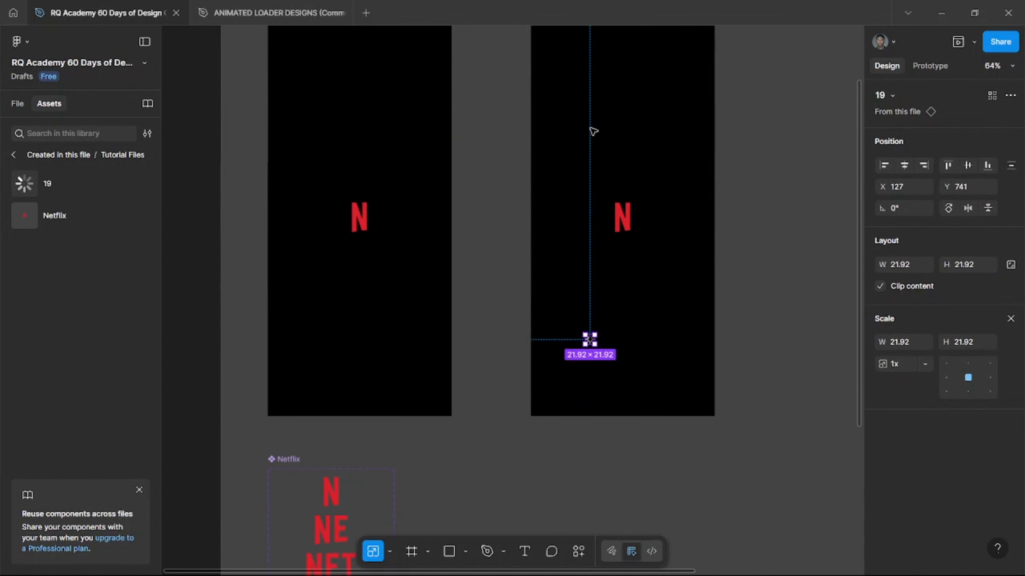
{"action": "left_click", "coordinate": [624, 216]}
{"action": "key", "text": "ctrl+shift+r"}
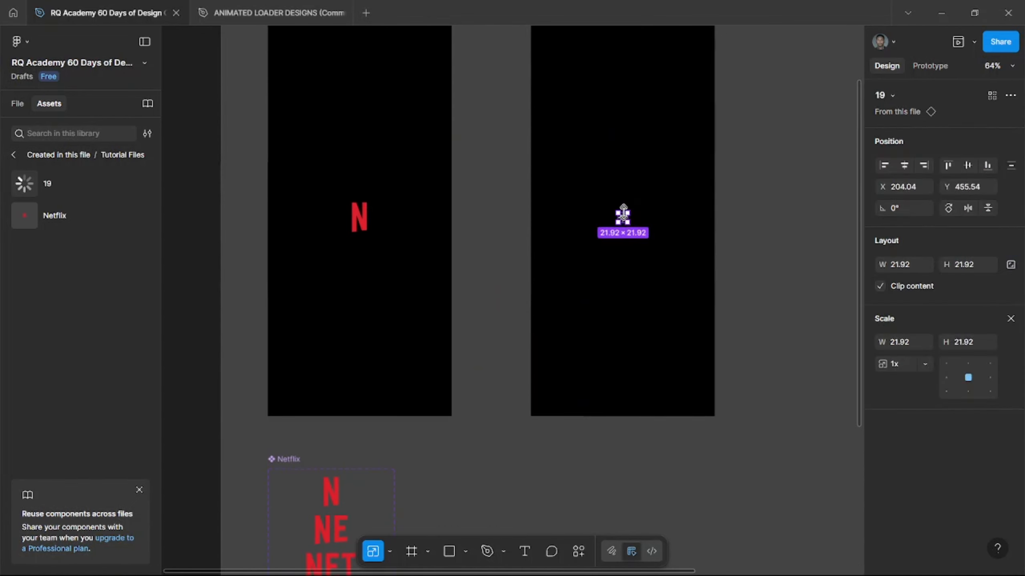
{"action": "left_click", "coordinate": [899, 165]}
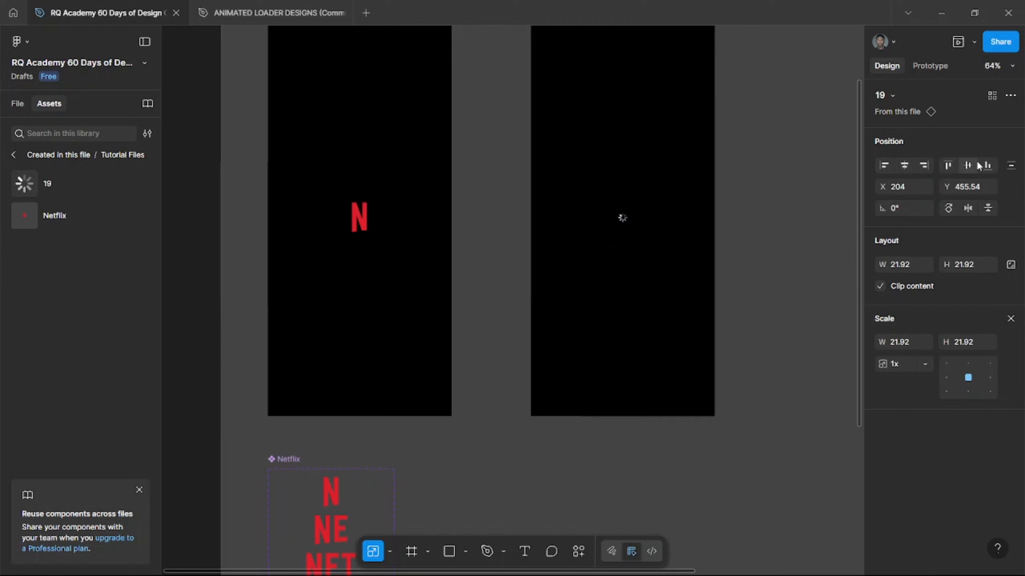
Scale the loader component set 19 beside the Netflix variants to a height of 32.
{"action": "scroll", "coordinate": [577, 339], "scroll_direction": "down", "scroll_amount": 3}
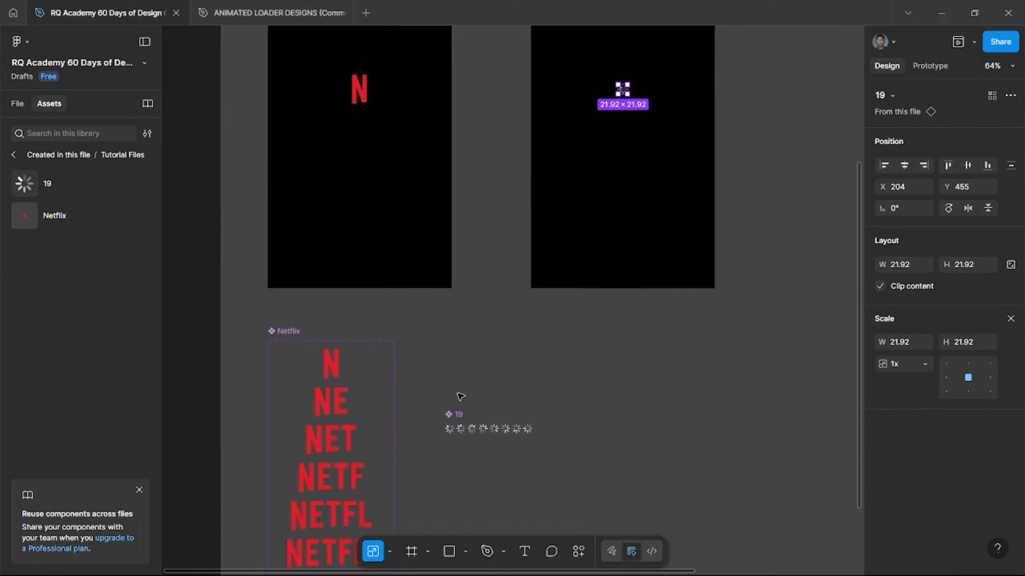
{"action": "left_click", "coordinate": [460, 415]}
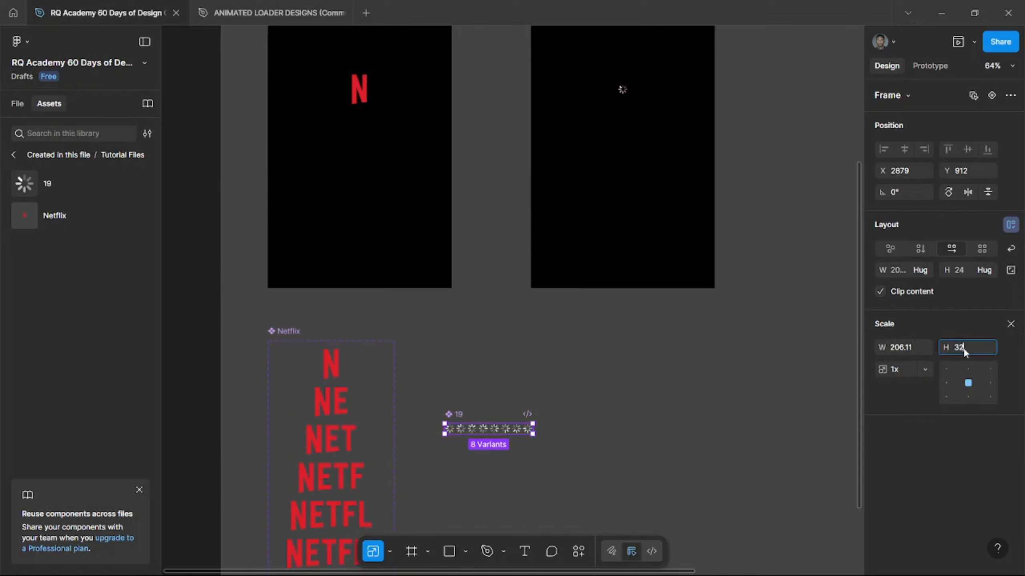
{"action": "key", "text": "Return"}
Preview the first Splash Screen and link it to the second with a Navigate to interaction triggered After delay.
{"action": "scroll", "coordinate": [696, 230], "scroll_direction": "up", "scroll_amount": 5}
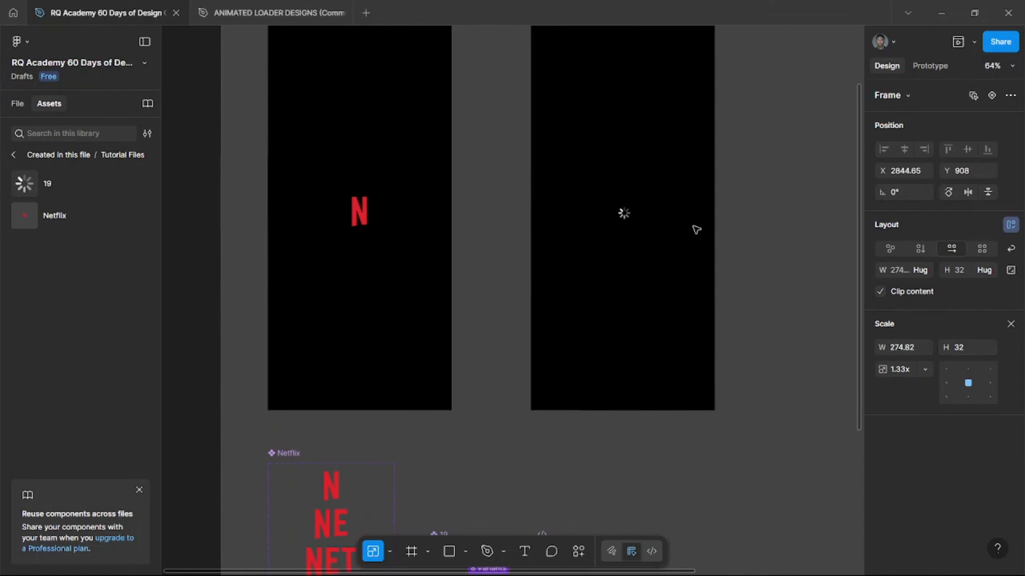
{"action": "left_click", "coordinate": [323, 107]}
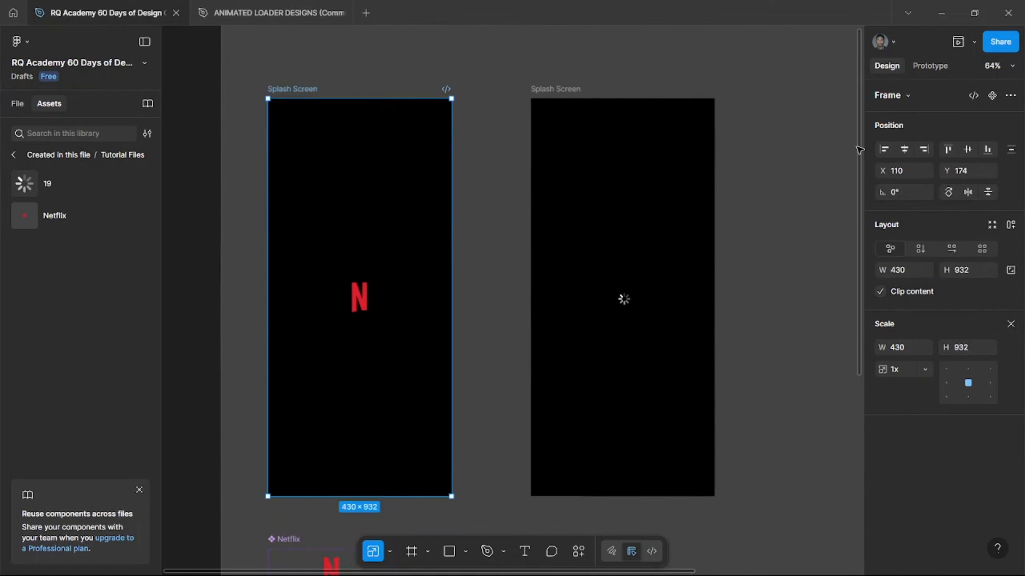
{"action": "left_click", "coordinate": [957, 42]}
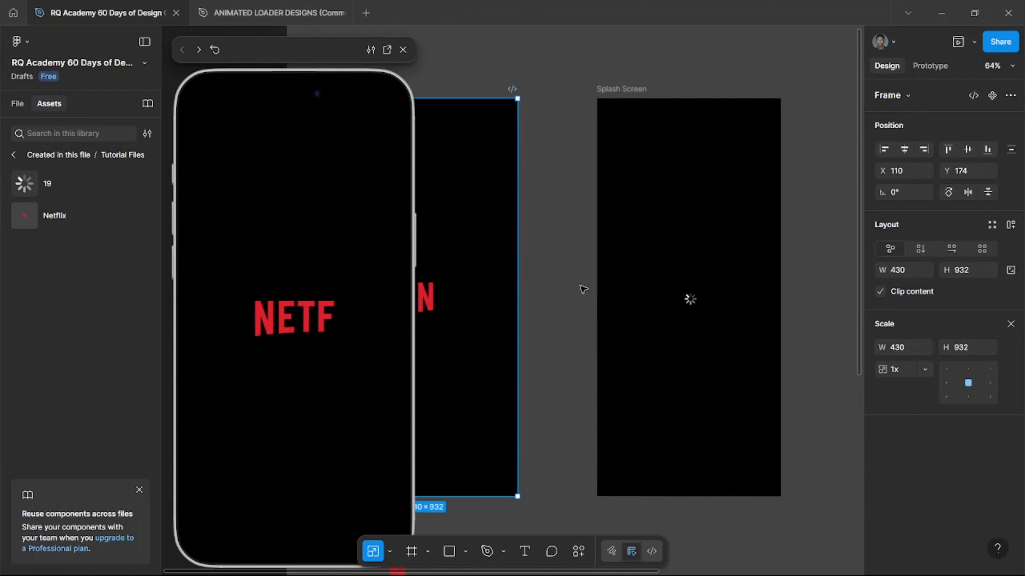
{"action": "key", "text": "shift+e"}
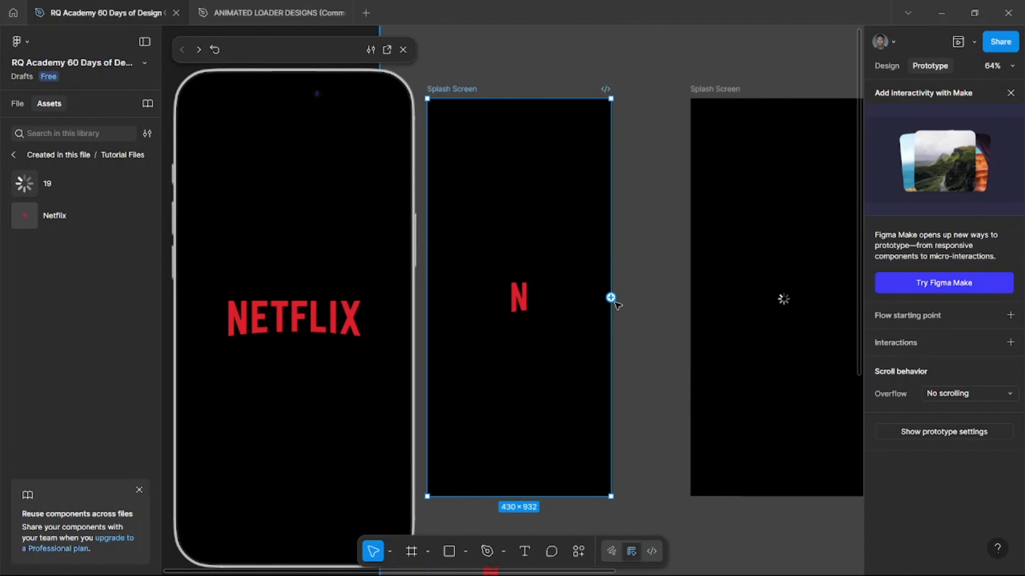
{"action": "left_click_drag", "start_coordinate": [611, 298], "coordinate": [709, 305]}
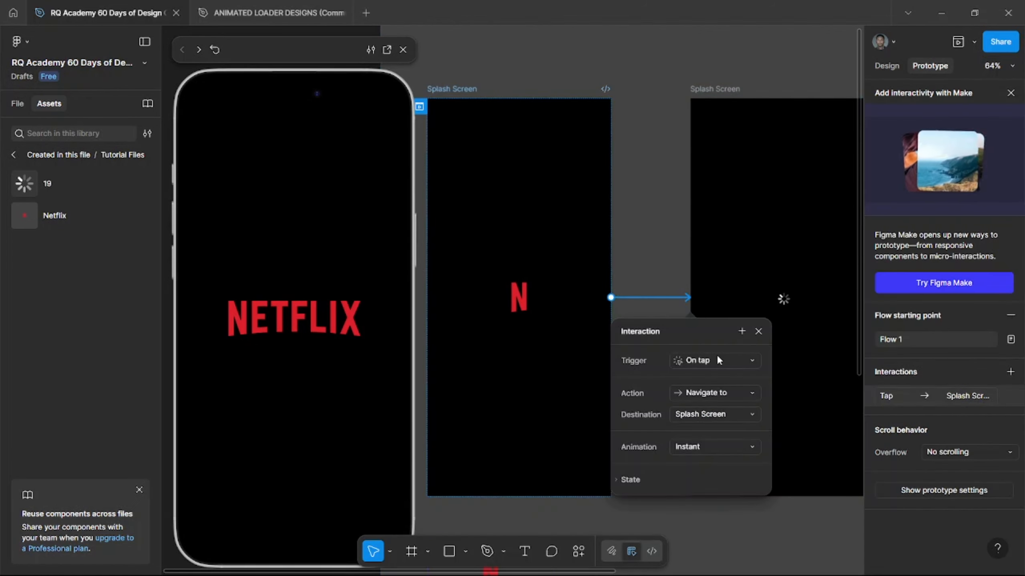
{"action": "left_click", "coordinate": [716, 357]}
{"action": "left_click", "coordinate": [721, 340]}
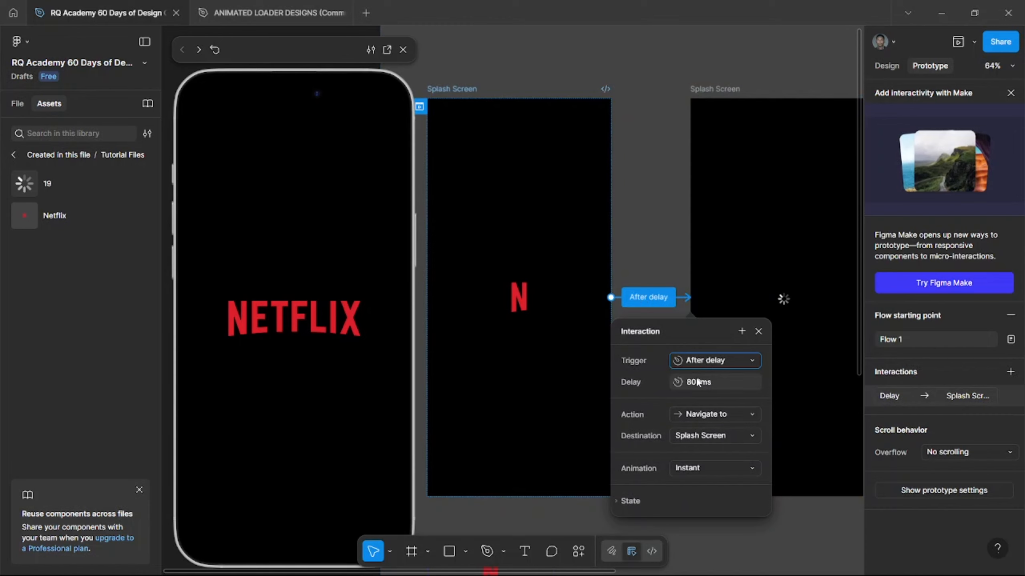
Set the interaction's delay to 1450 ms and replay the prototype from the start.
{"action": "key", "text": "Left"}
{"action": "key", "text": "Right"}
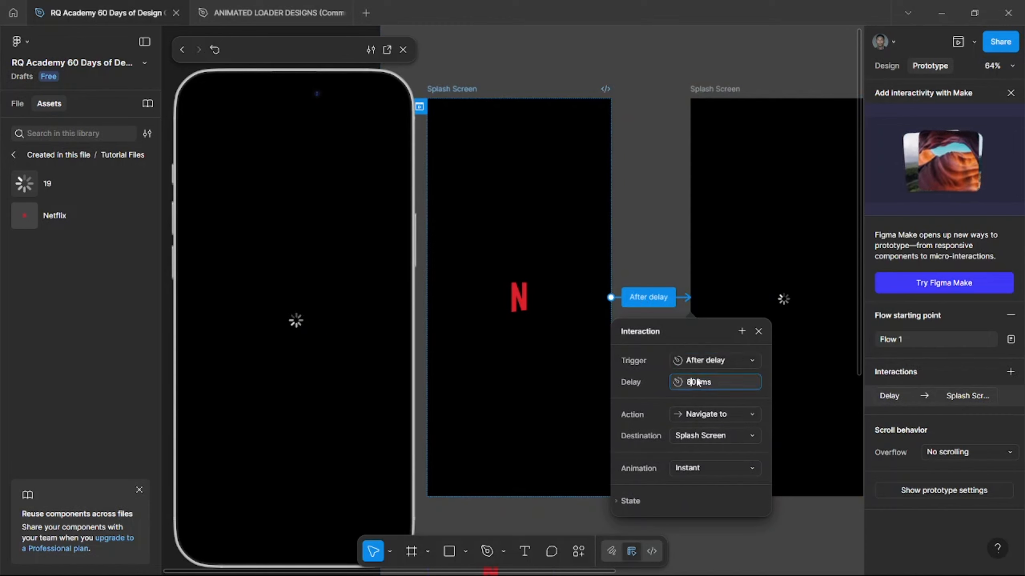
{"action": "key", "text": "BackSpace"}
{"action": "type", "text": "140"}
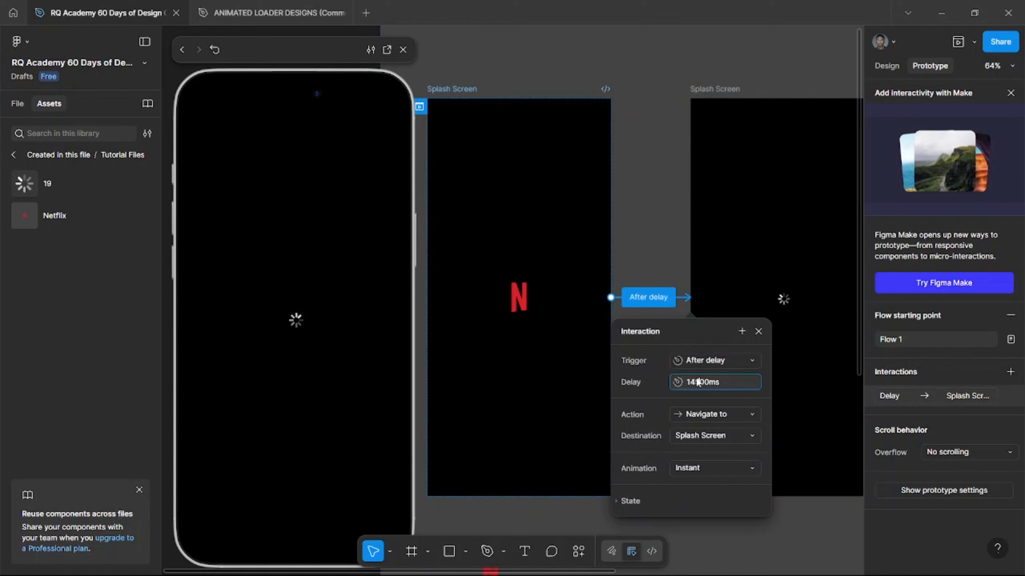
{"action": "key", "text": "BackSpace"}
{"action": "key", "text": "Return"}
{"action": "left_click", "coordinate": [221, 57]}
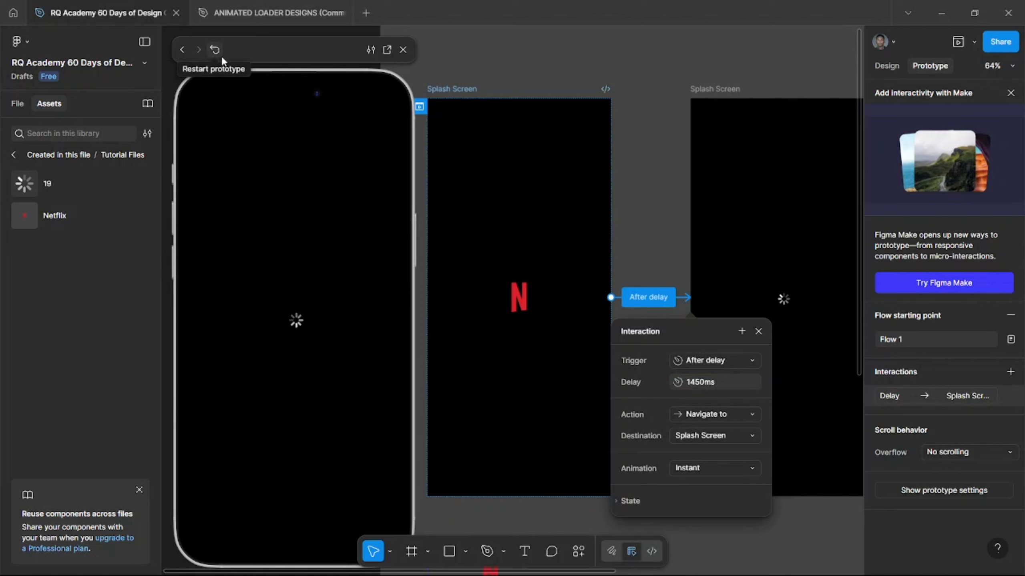
{"action": "left_click", "coordinate": [758, 331]}
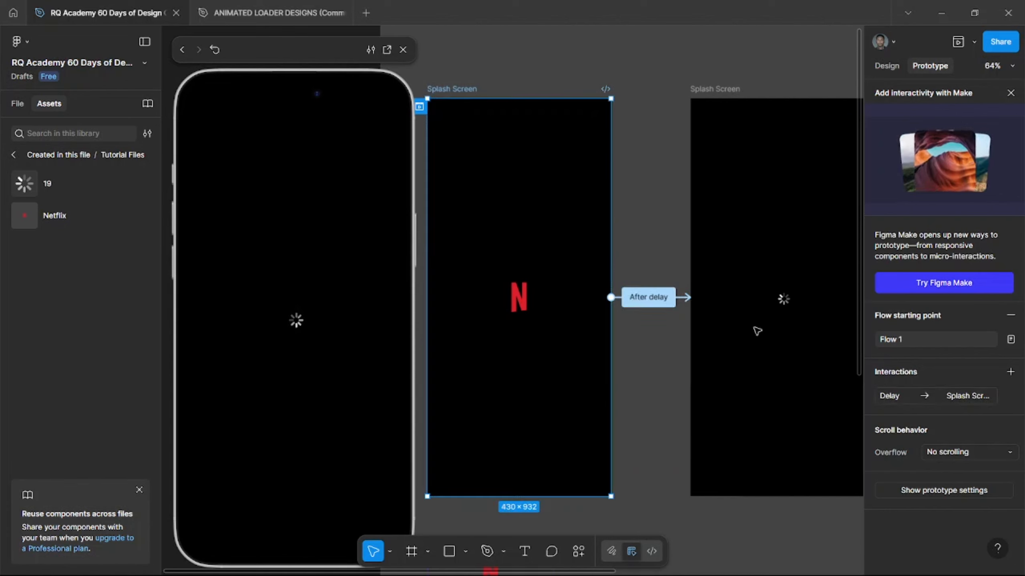
Close the preview and duplicate the second Splash Screen to its right, placing the copy at X 1342, Y 174.
{"action": "scroll", "coordinate": [681, 296], "scroll_direction": "down", "scroll_amount": 5}
{"action": "scroll", "coordinate": [680, 296], "scroll_direction": "right", "scroll_amount": 2}
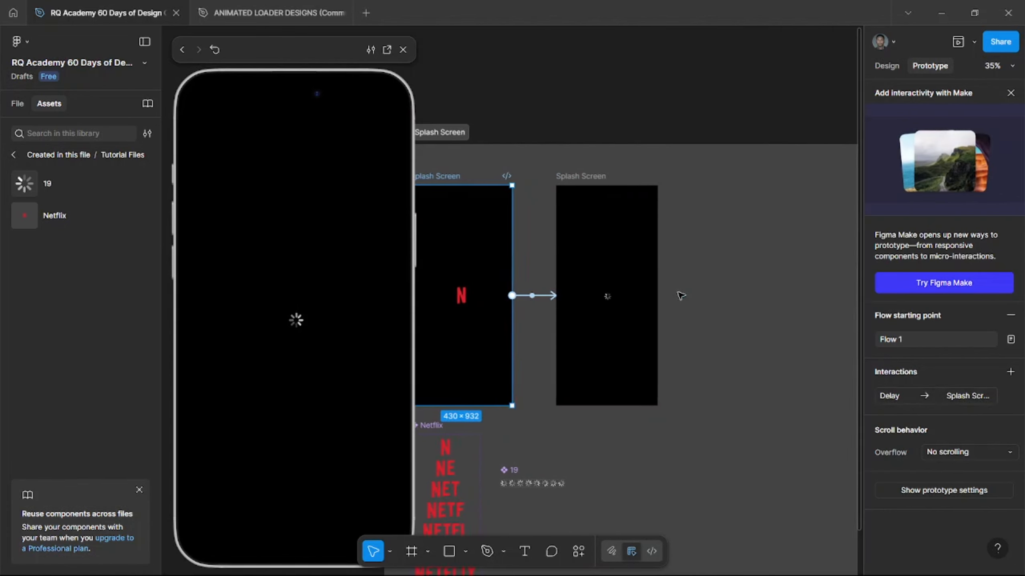
{"action": "left_click", "coordinate": [573, 197]}
{"action": "left_click", "coordinate": [584, 177]}
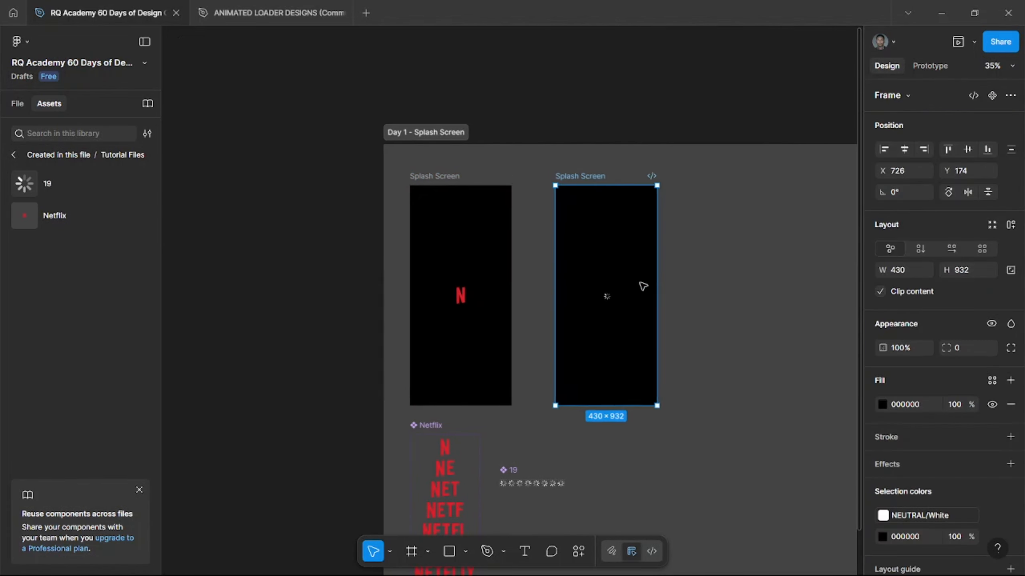
{"action": "scroll", "coordinate": [644, 285], "scroll_direction": "right", "scroll_amount": 4}
{"action": "left_click_drag", "start_coordinate": [582, 261], "coordinate": [688, 258]}
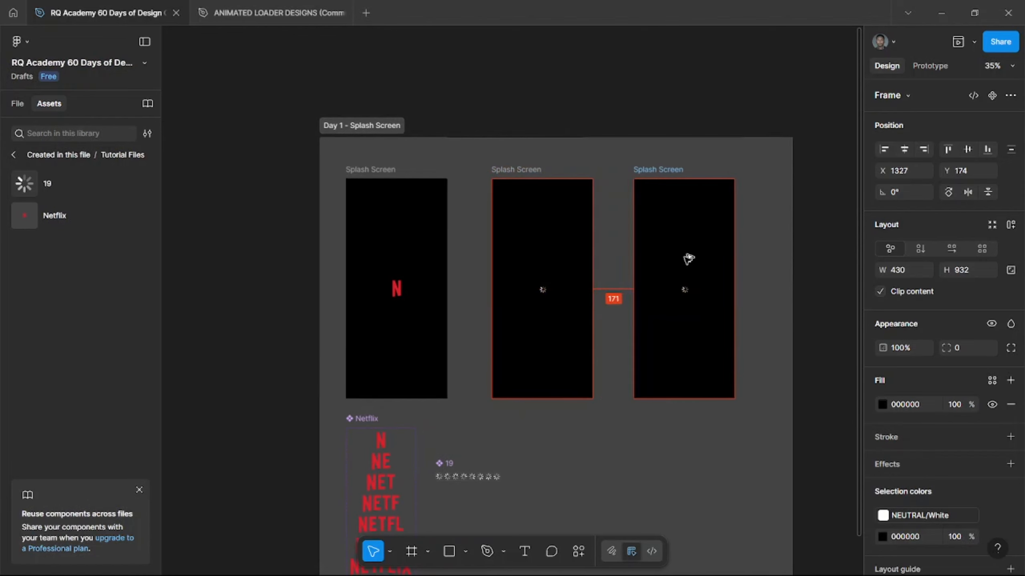
{"action": "left_click_drag", "start_coordinate": [689, 258], "coordinate": [693, 258]}
Delete the loader instance from the third Splash Screen.
{"action": "scroll", "coordinate": [693, 267], "scroll_direction": "up", "scroll_amount": 2}
{"action": "left_click", "coordinate": [736, 323]}
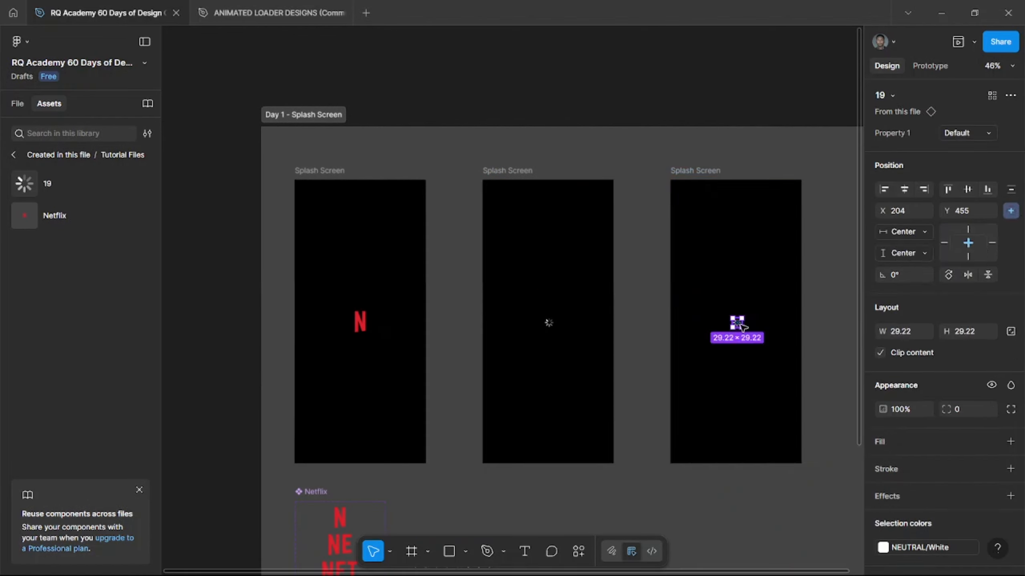
{"action": "key", "text": "Delete"}
Add the text "Who is Watching?" near the top of the third Splash Screen, at X 111, Y 102.
{"action": "scroll", "coordinate": [688, 273], "scroll_direction": "up", "scroll_amount": 3}
{"action": "key", "text": "t"}
{"action": "left_click", "coordinate": [621, 181]}
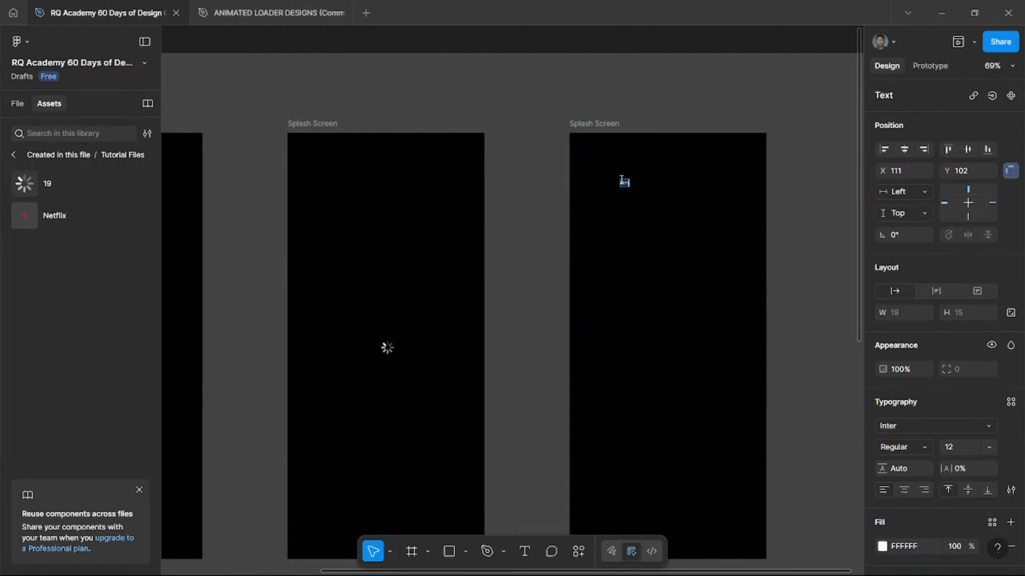
{"action": "key", "text": "Escape"}
{"action": "key", "text": "shift+2"}
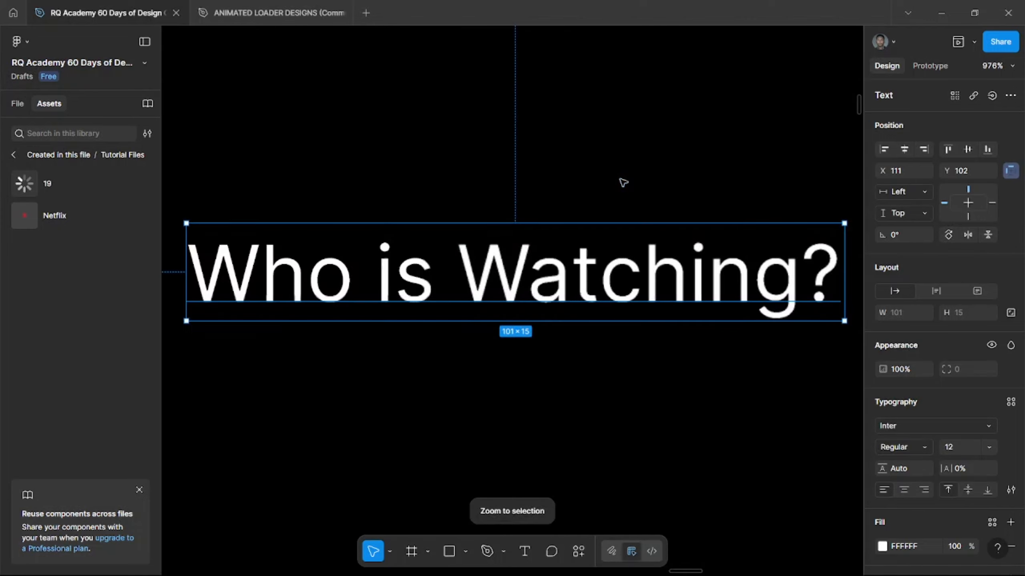
Style the "Who is Watching?" text as size 24 Semi Bold and place it horizontally centered in the frame at Y 80.
{"action": "scroll", "coordinate": [621, 180], "scroll_direction": "down", "scroll_amount": 10}
{"action": "left_click", "coordinate": [955, 447]}
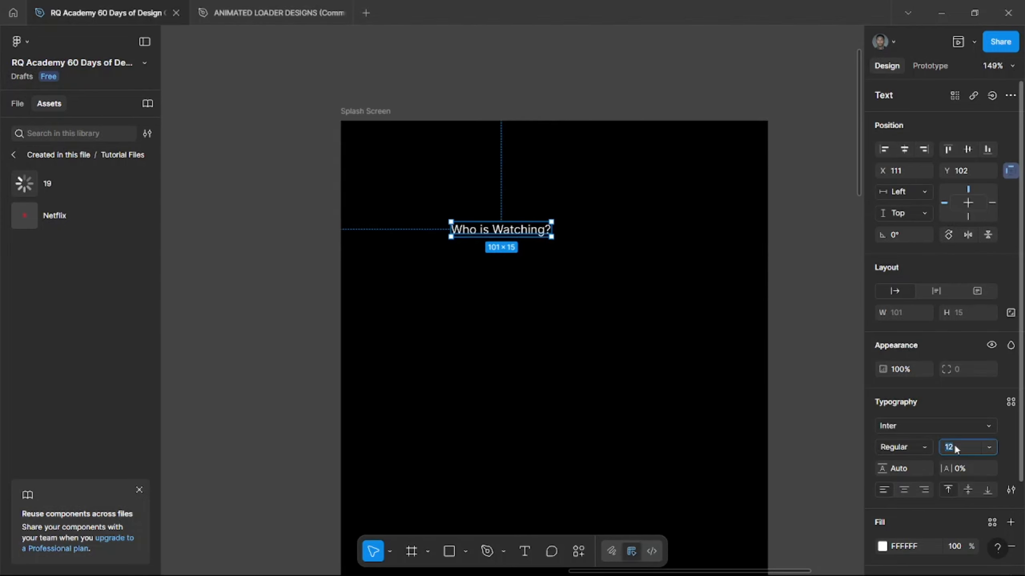
{"action": "type", "text": "24"}
{"action": "key", "text": "Return"}
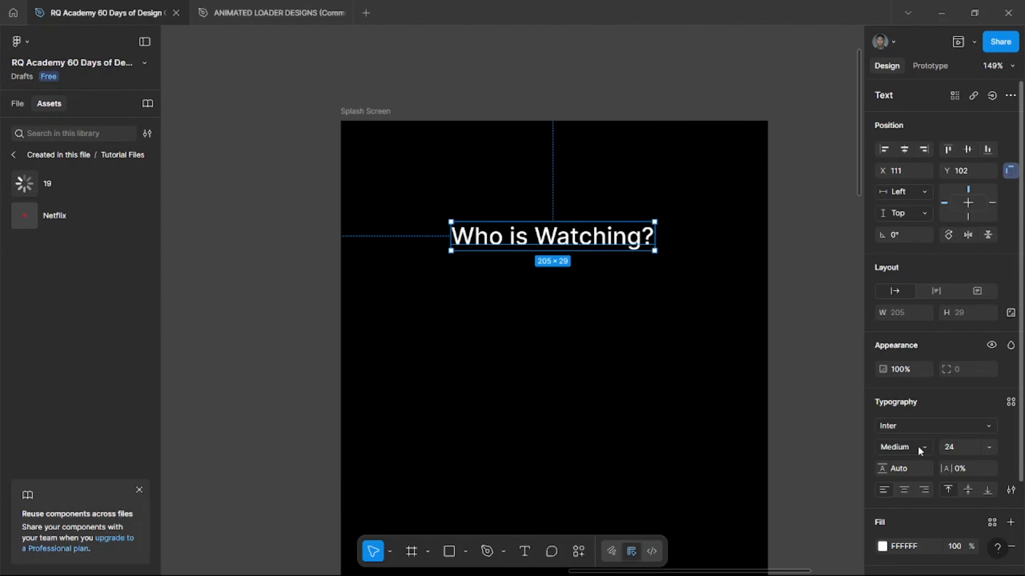
{"action": "left_click", "coordinate": [918, 445]}
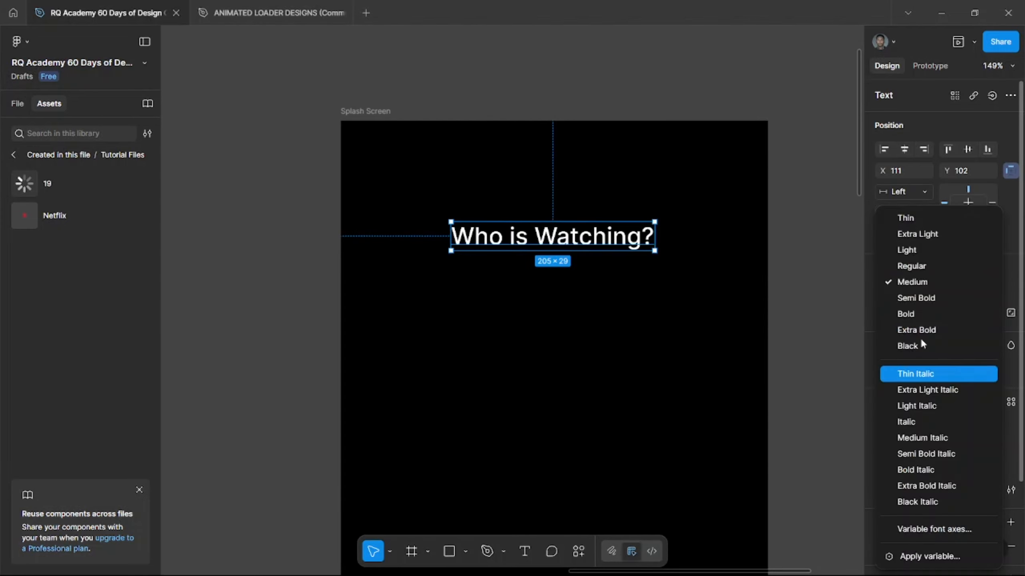
{"action": "left_click", "coordinate": [922, 295]}
{"action": "left_click", "coordinate": [905, 152]}
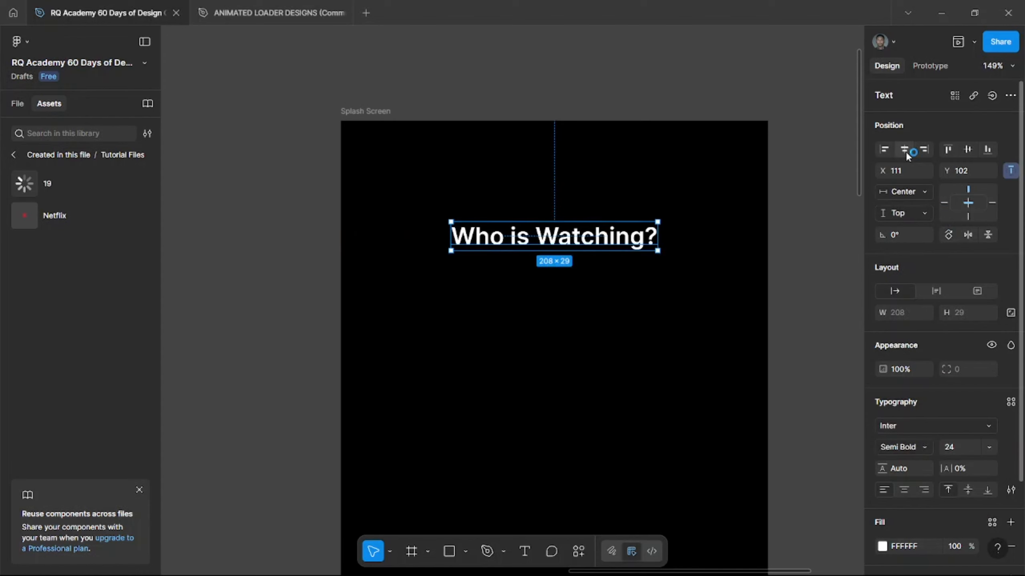
{"action": "left_click_drag", "start_coordinate": [564, 241], "coordinate": [564, 220]}
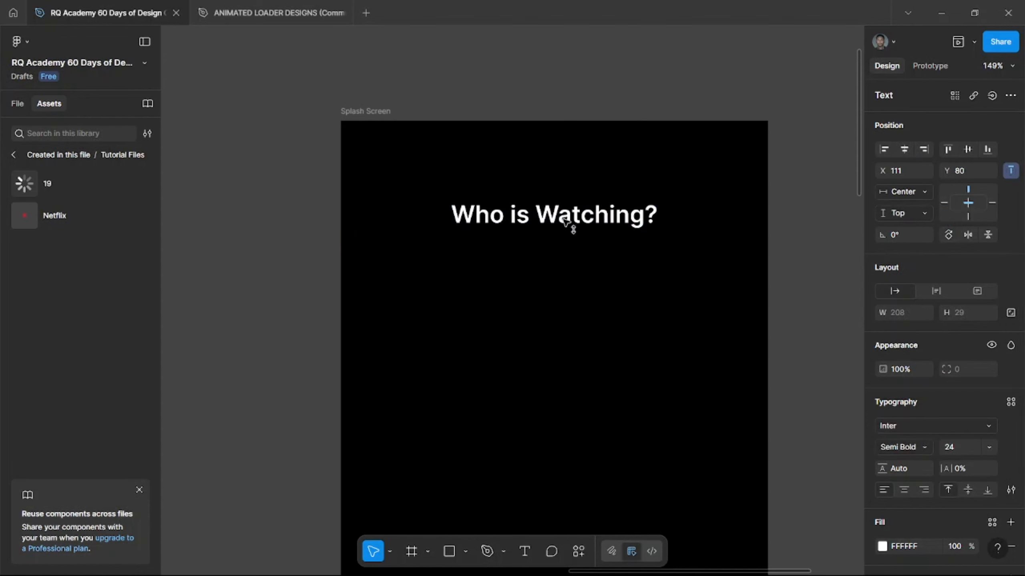
Add a layout guide of 4 stretch columns with a margin of 24 to the third Splash Screen.
{"action": "scroll", "coordinate": [564, 272], "scroll_direction": "down", "scroll_amount": 3}
{"action": "scroll", "coordinate": [566, 275], "scroll_direction": "down", "scroll_amount": 3}
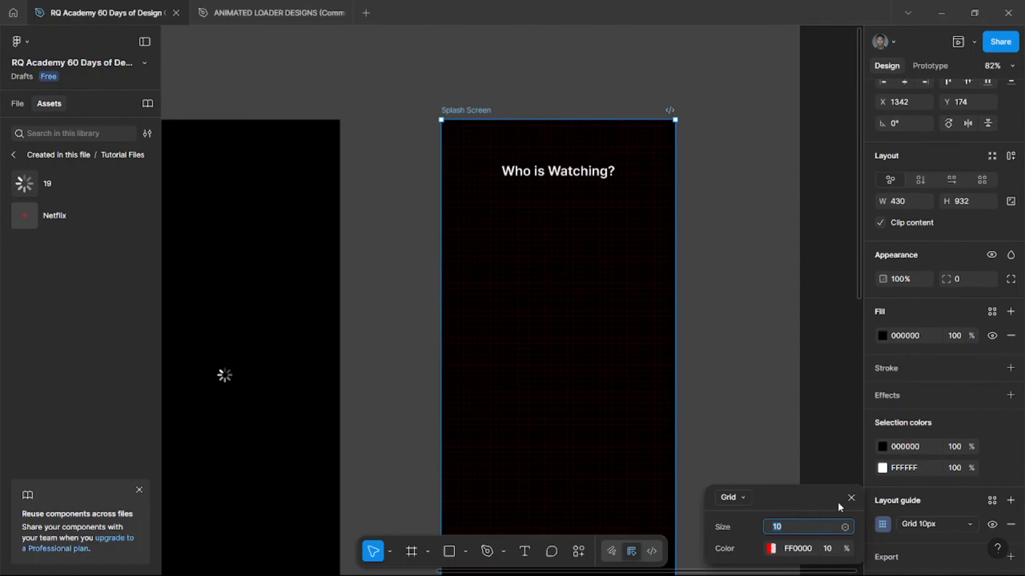
{"action": "left_click", "coordinate": [735, 499]}
{"action": "left_click", "coordinate": [746, 533]}
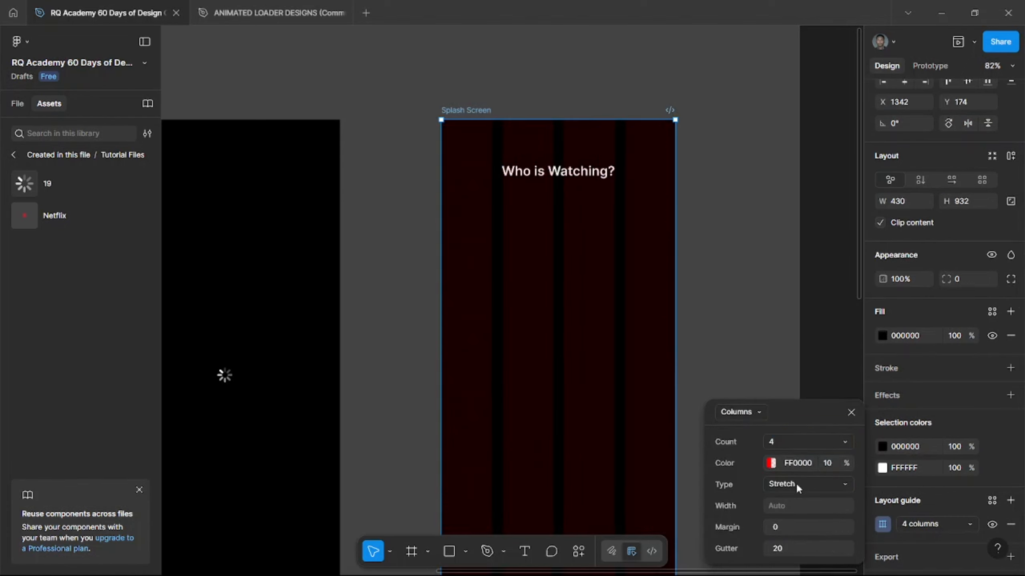
{"action": "type", "text": "24"}
{"action": "key", "text": "Return"}
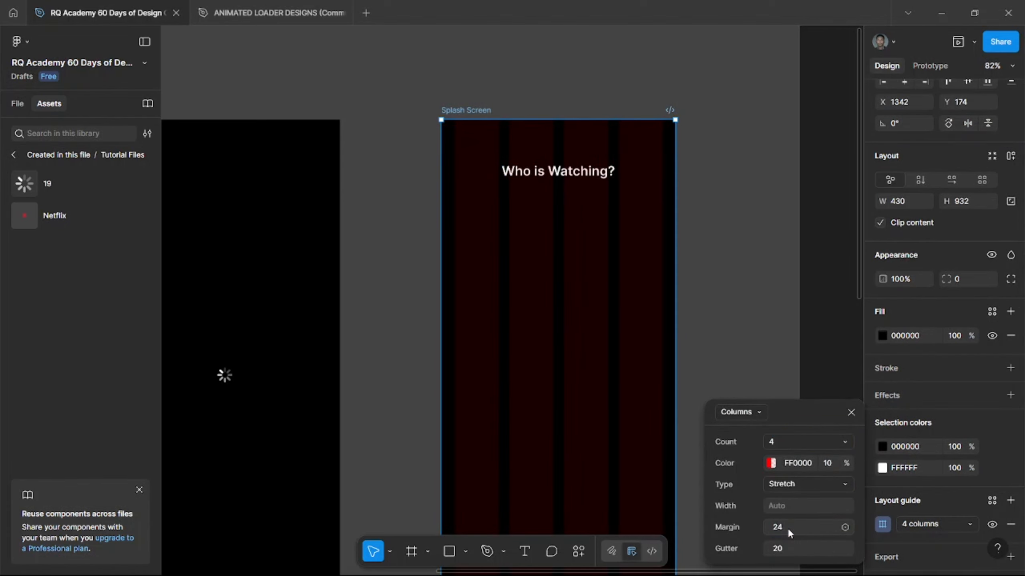
{"action": "left_click", "coordinate": [851, 412]}
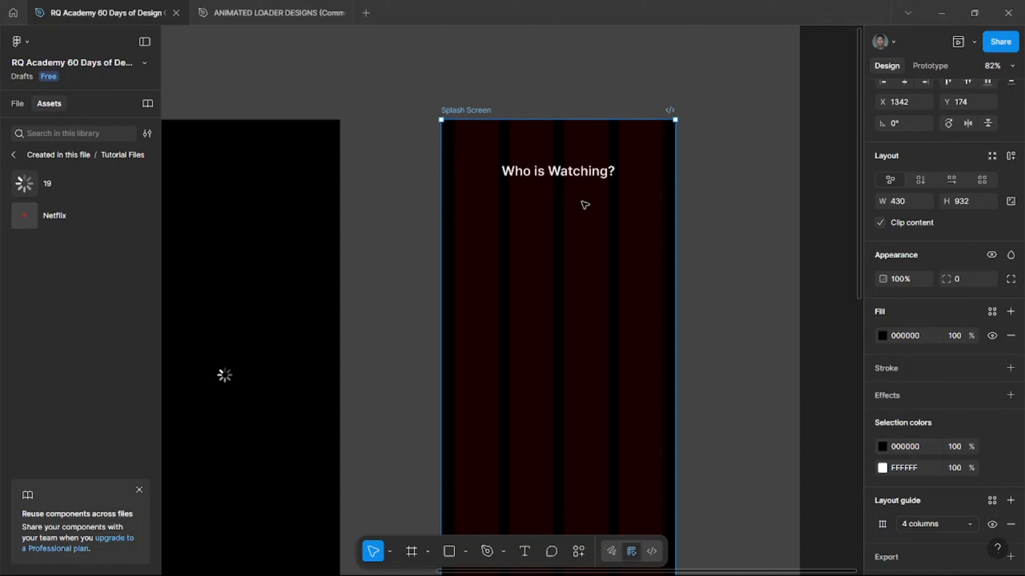
Duplicate the heading as the text "Edit" at size 16, aligned with the heading at X 375, Y 82.
{"action": "scroll", "coordinate": [585, 204], "scroll_direction": "up", "scroll_amount": 3}
{"action": "left_click_drag", "start_coordinate": [600, 167], "coordinate": [686, 166]}
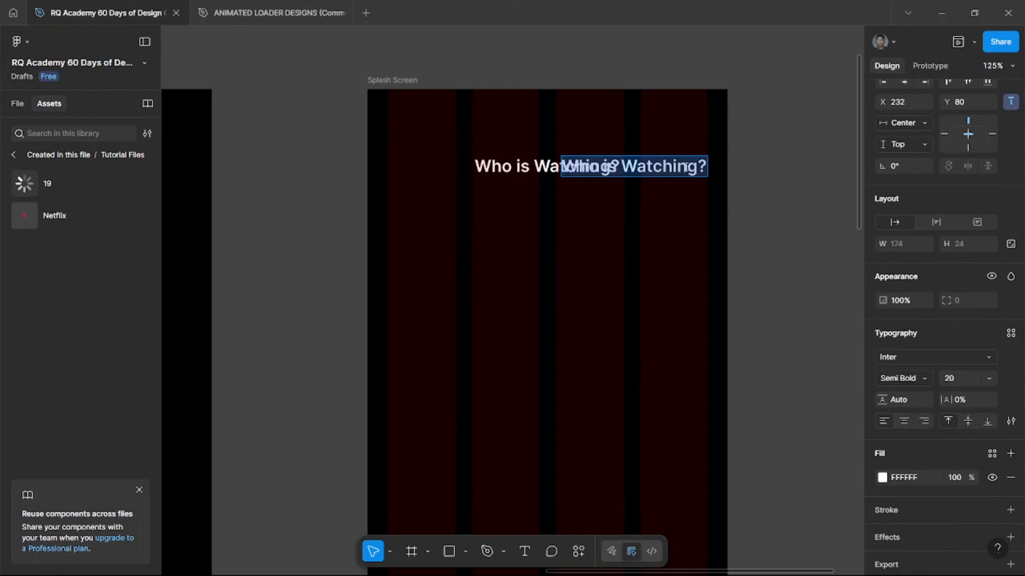
{"action": "type", "text": "Edit"}
{"action": "key", "text": "Escape"}
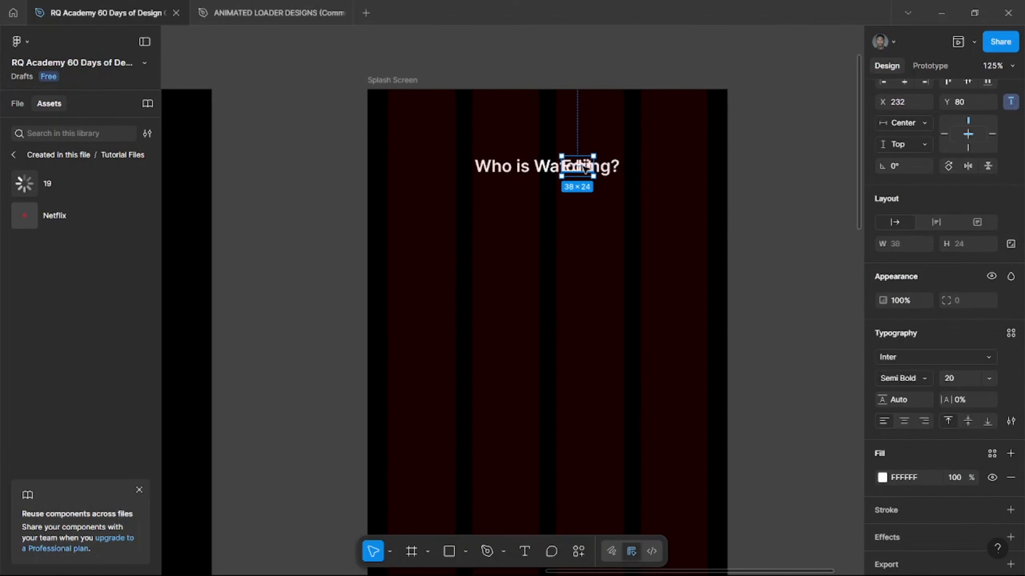
{"action": "left_click_drag", "start_coordinate": [584, 167], "coordinate": [650, 173]}
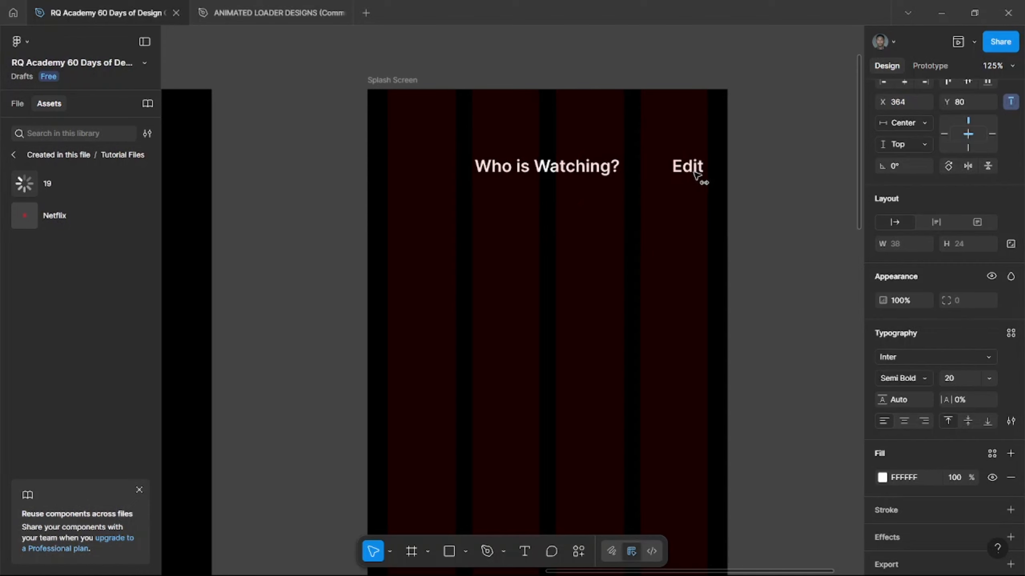
{"action": "left_click", "coordinate": [610, 163], "text": "shift"}
{"action": "left_click", "coordinate": [666, 177]}
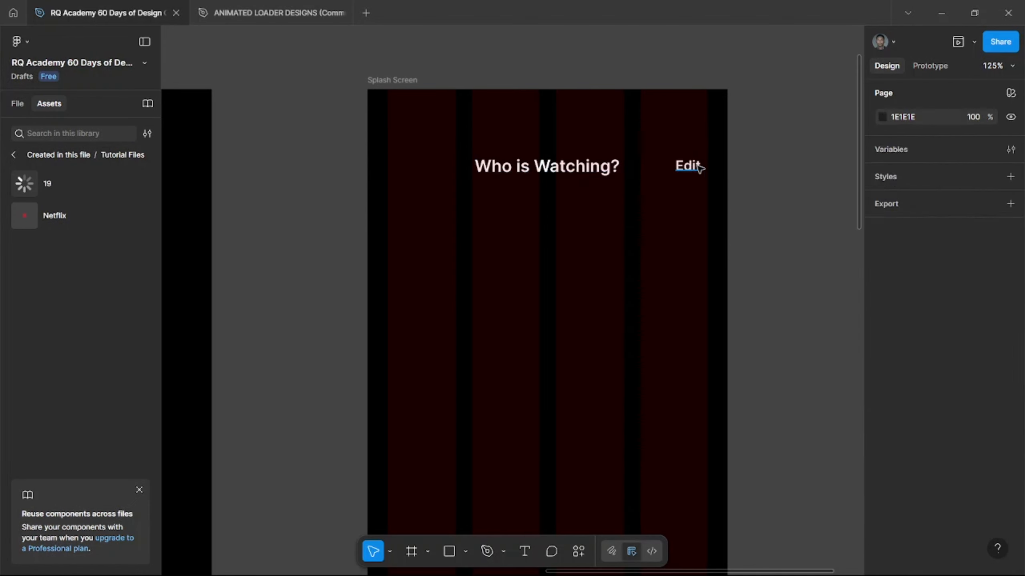
{"action": "left_click", "coordinate": [700, 168]}
Draw a rectangle below the heading on the third Splash Screen and size it to 130 by 150.
{"action": "scroll", "coordinate": [684, 193], "scroll_direction": "down", "scroll_amount": 2}
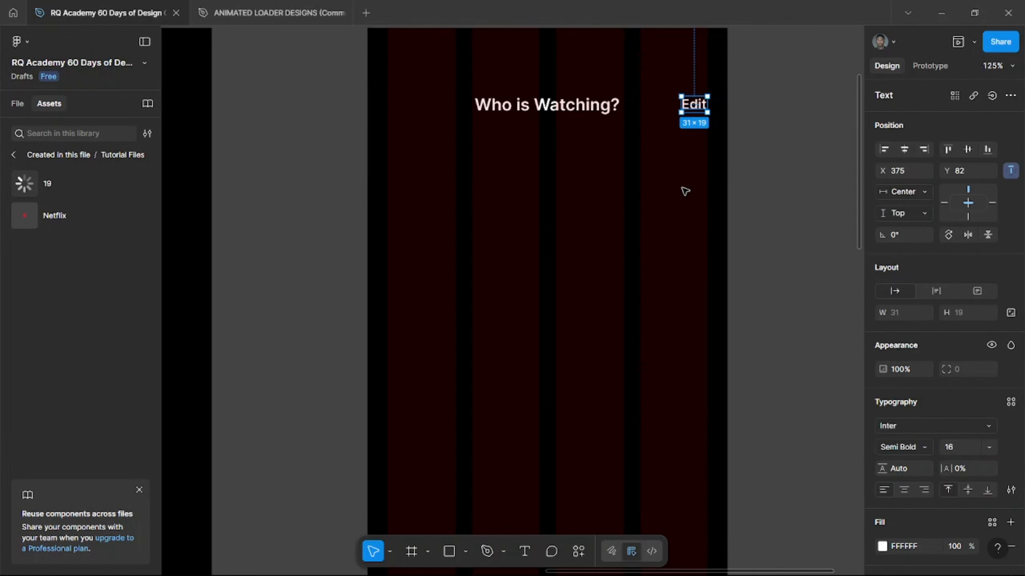
{"action": "key", "text": "r"}
{"action": "mouse_move", "coordinate": [427, 162]}
{"action": "left_mouse_down"}
{"action": "mouse_move", "coordinate": [528, 299]}
{"action": "mouse_move", "coordinate": [539, 297]}
{"action": "left_mouse_up"}
{"action": "left_click", "coordinate": [900, 292]}
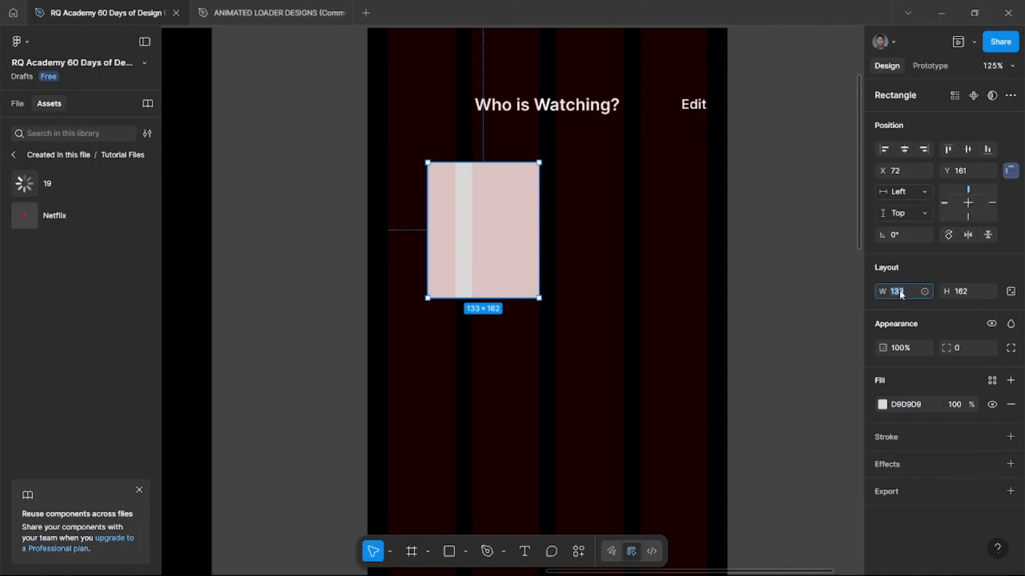
{"action": "type", "text": "1"}
{"action": "type", "text": "30"}
{"action": "key", "text": "Return"}
{"action": "left_click", "coordinate": [966, 292]}
{"action": "type", "text": "150"}
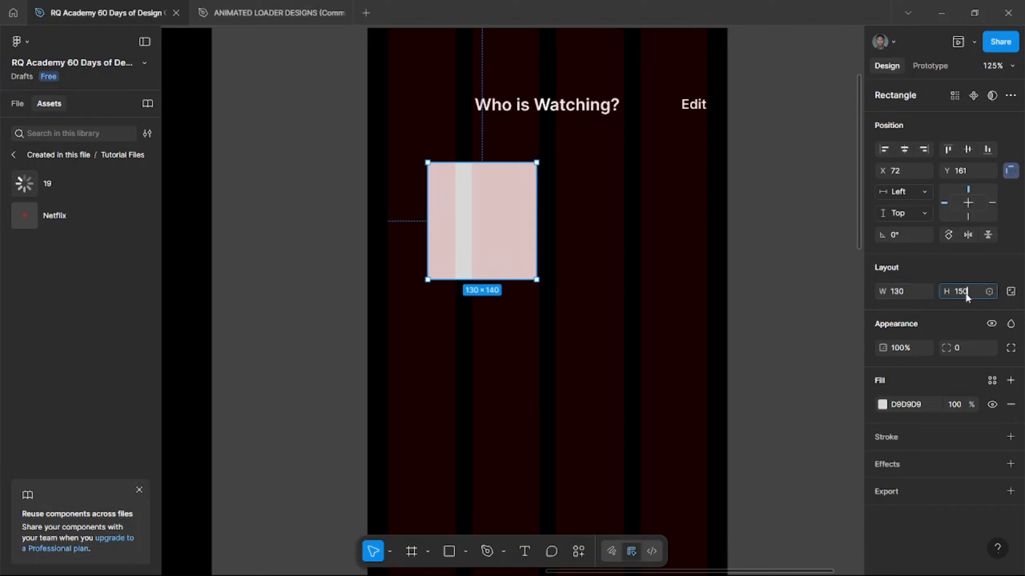
{"action": "key", "text": "Return"}
Round the rectangle's corners to 8 and fill it with the Naruto image from the Desktop folder.
{"action": "left_click", "coordinate": [965, 343]}
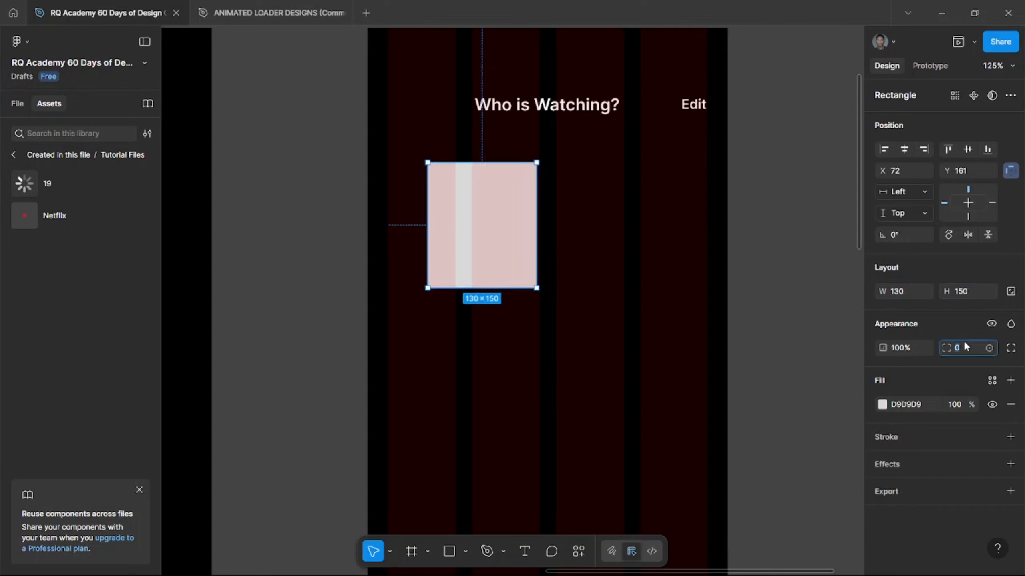
{"action": "type", "text": "8"}
{"action": "key", "text": "Return"}
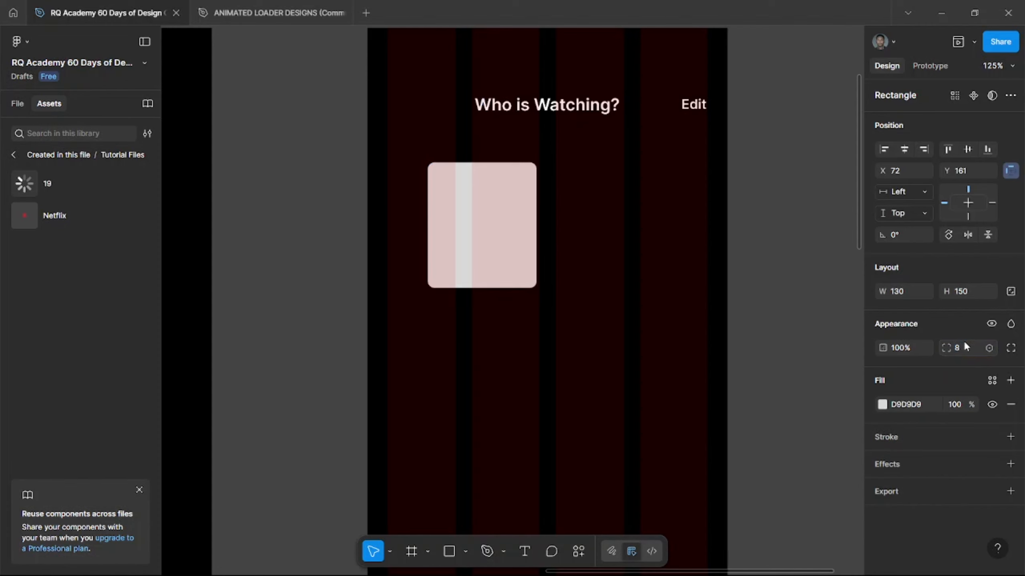
{"action": "left_click", "coordinate": [882, 405]}
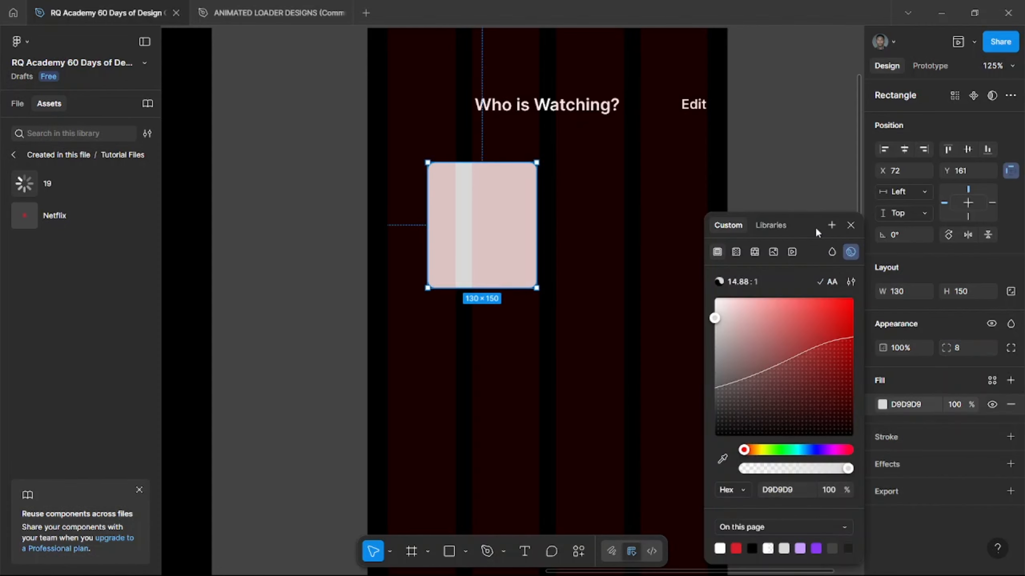
{"action": "left_click", "coordinate": [773, 252]}
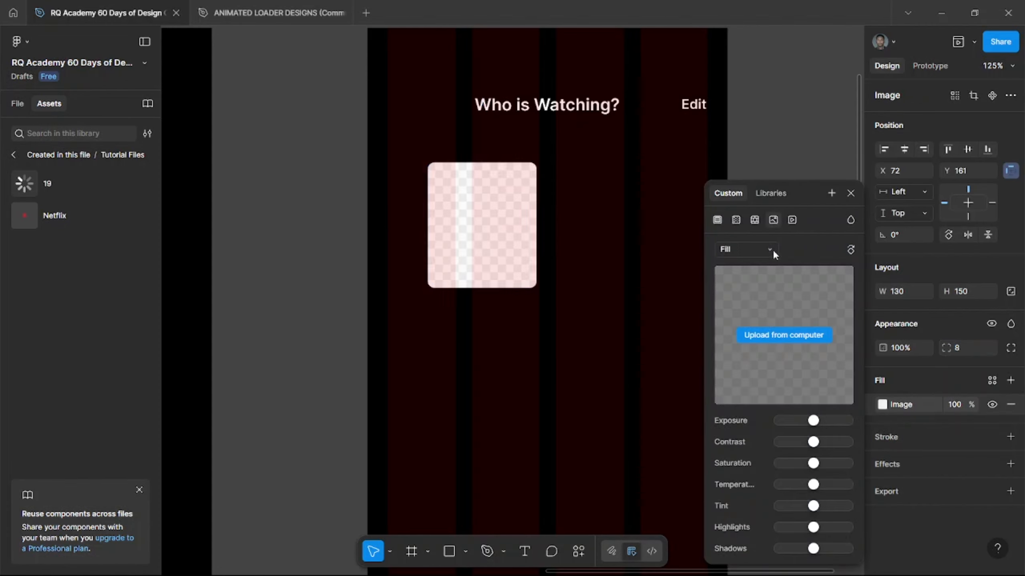
{"action": "left_click", "coordinate": [773, 337]}
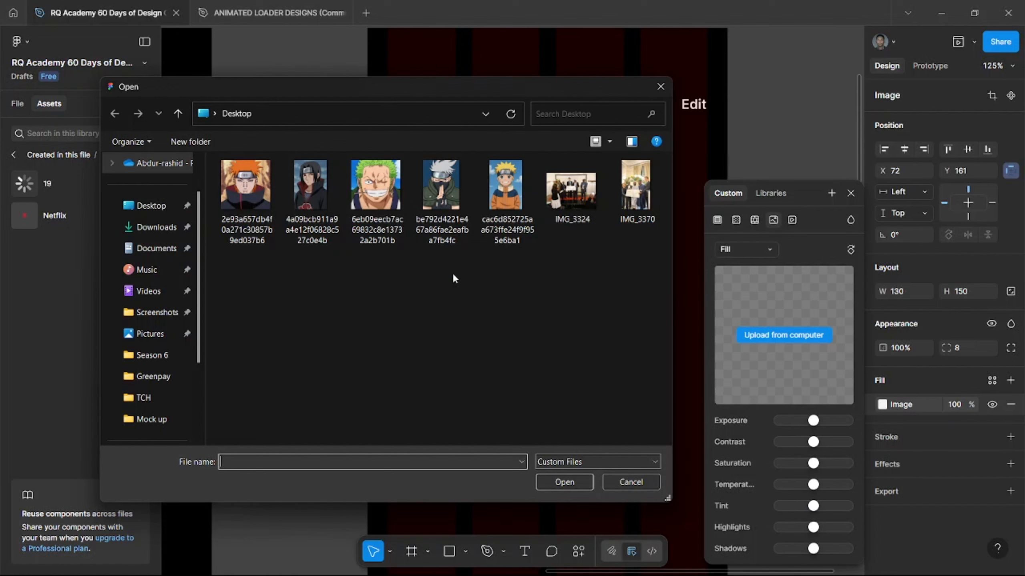
{"action": "double_click", "coordinate": [504, 182]}
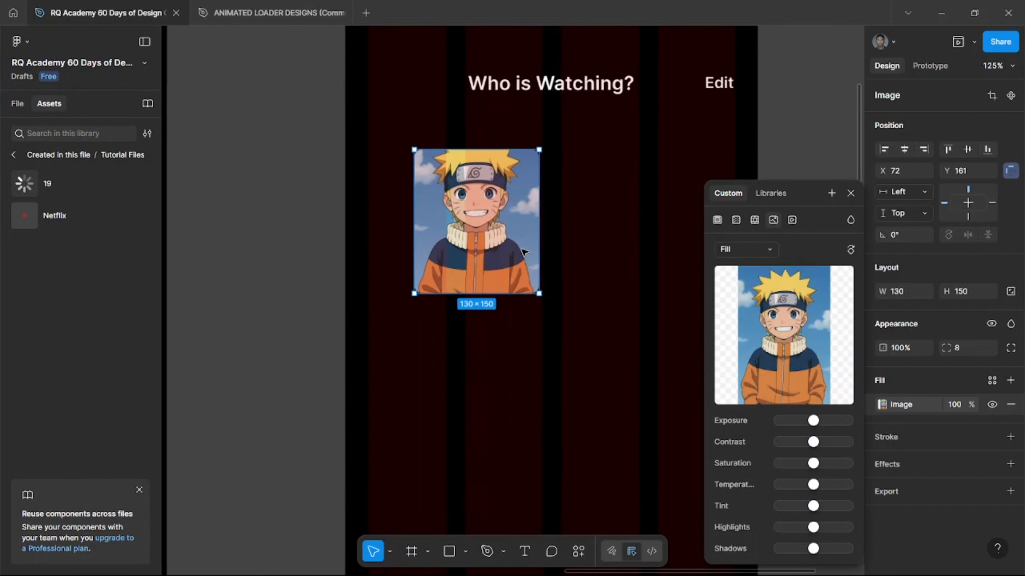
Crop the image fill so that the character's head and shoulders fit within the 130 by 150 rectangle.
{"action": "scroll", "coordinate": [500, 196], "scroll_direction": "up", "scroll_amount": 3}
{"action": "left_click", "coordinate": [745, 249]}
{"action": "left_click", "coordinate": [737, 281]}
{"action": "left_click_drag", "start_coordinate": [550, 76], "coordinate": [549, 97]}
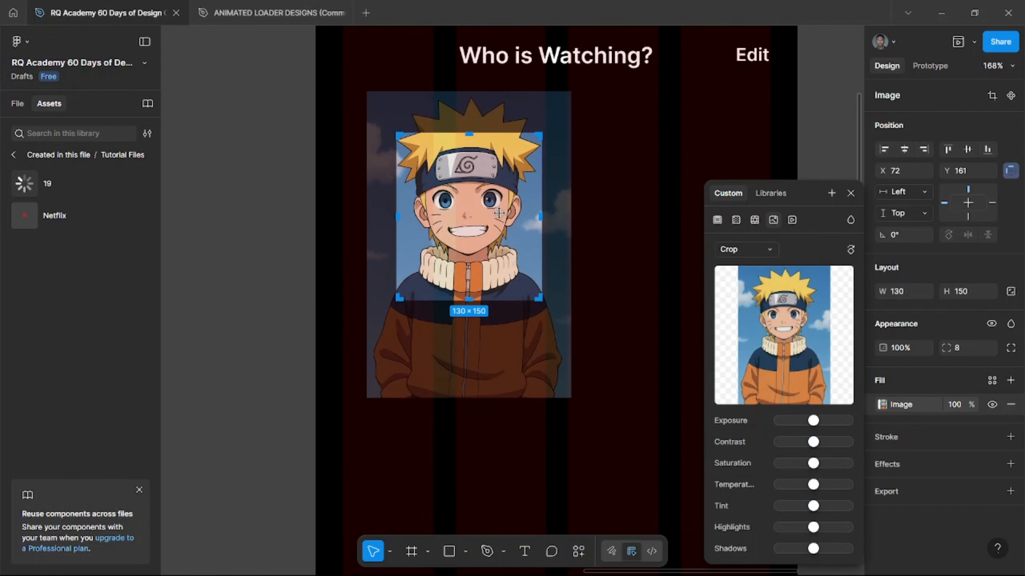
{"action": "left_click_drag", "start_coordinate": [570, 396], "coordinate": [558, 371]}
{"action": "left_click_drag", "start_coordinate": [520, 323], "coordinate": [520, 328]}
{"action": "left_click", "coordinate": [851, 193]}
Duplicate the "Edit" text beneath the profile image and change the copy to "Naruto".
{"action": "left_click", "coordinate": [602, 59]}
{"action": "scroll", "coordinate": [645, 105], "scroll_direction": "up", "scroll_amount": 3}
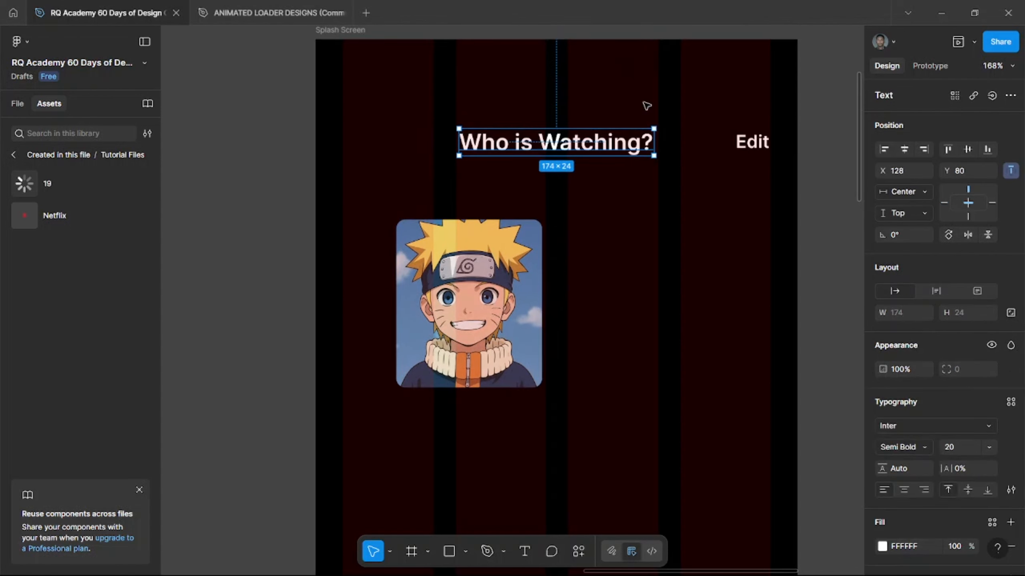
{"action": "left_click", "coordinate": [753, 140]}
{"action": "left_click_drag", "start_coordinate": [762, 145], "coordinate": [472, 434], "text": "alt"}
{"action": "double_click", "coordinate": [472, 433]}
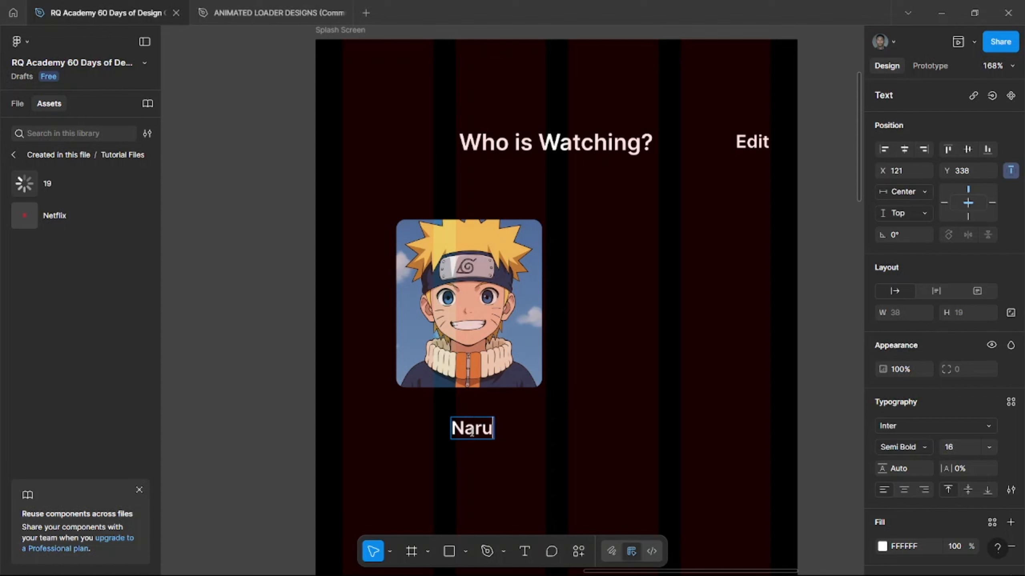
{"action": "key", "text": "Escape"}
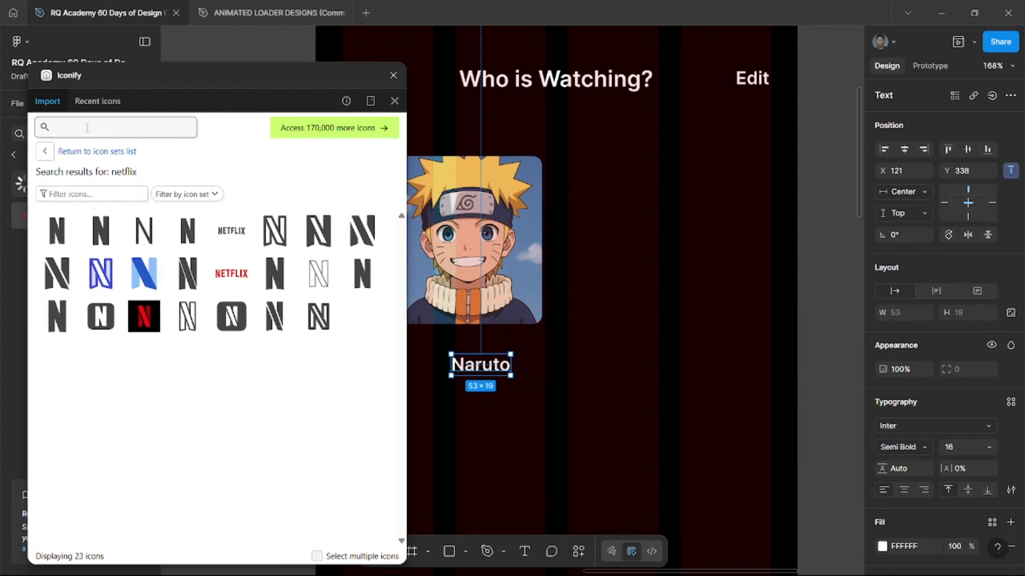
Search Iconify for "Lock" and import the tabler:lock-filled icon near the Naruto label.
{"action": "type", "text": "ck"}
{"action": "key", "text": "Return"}
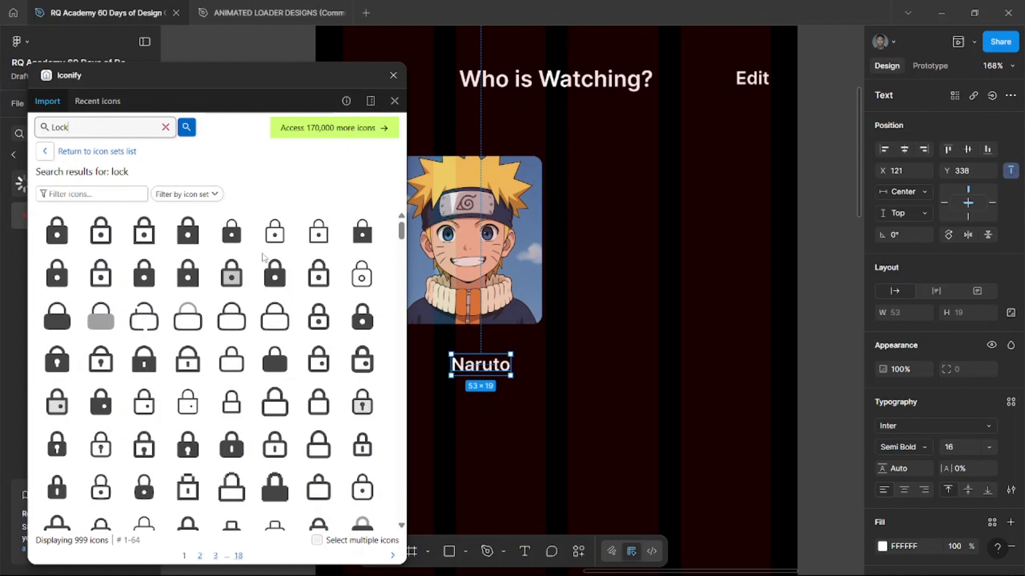
{"action": "left_click_drag", "start_coordinate": [362, 324], "coordinate": [540, 402]}
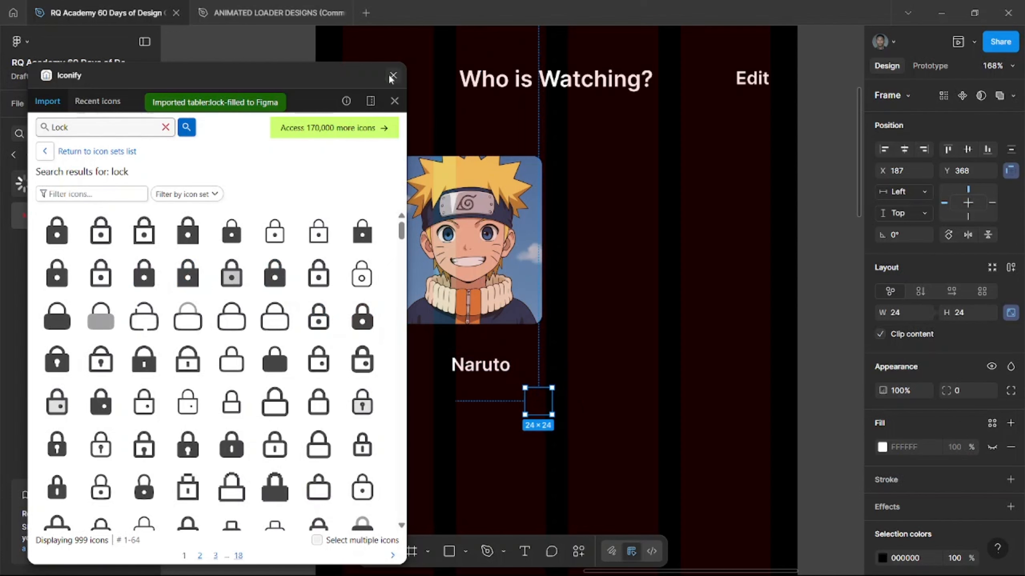
{"action": "left_click", "coordinate": [392, 76]}
Resize the lock icon to 20 by 20 and change its color to FFFFFF.
{"action": "left_click", "coordinate": [964, 314]}
{"action": "type", "text": "20"}
{"action": "key", "text": "Return"}
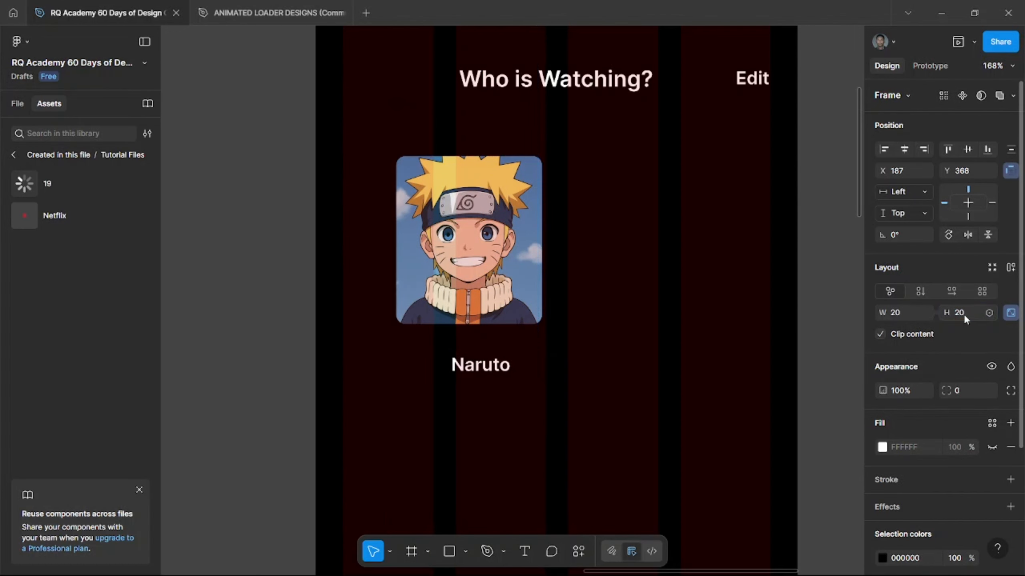
{"action": "scroll", "coordinate": [939, 446], "scroll_direction": "down", "scroll_amount": 2}
{"action": "scroll", "coordinate": [939, 447], "scroll_direction": "down", "scroll_amount": 2}
{"action": "left_click", "coordinate": [909, 401]}
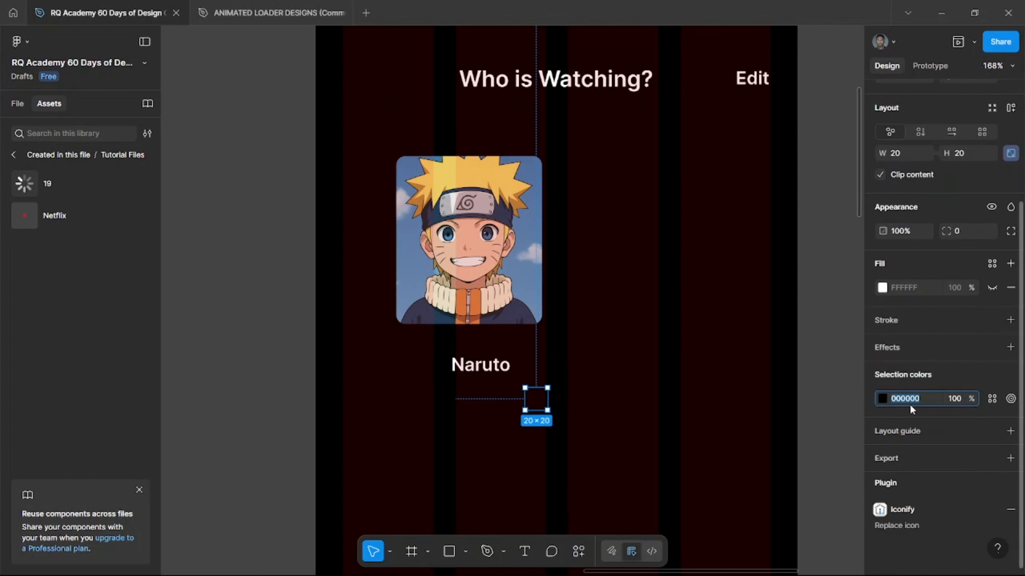
{"action": "type", "text": "ffffff"}
{"action": "key", "text": "Return"}
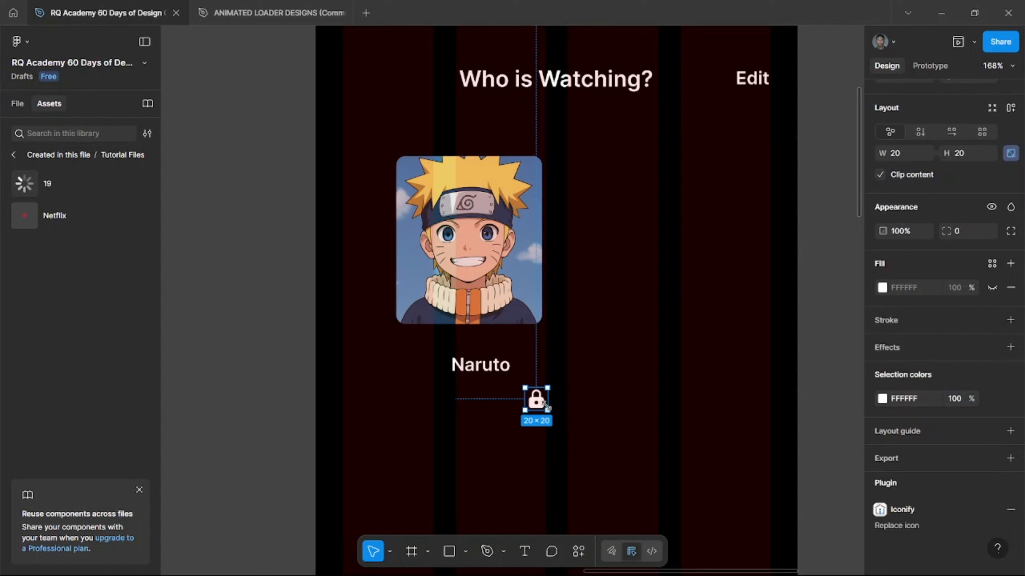
Center the lock icon under the Naruto label and wrap both in a vertical auto layout with a gap of 8.
{"action": "left_click_drag", "start_coordinate": [536, 405], "coordinate": [488, 381]}
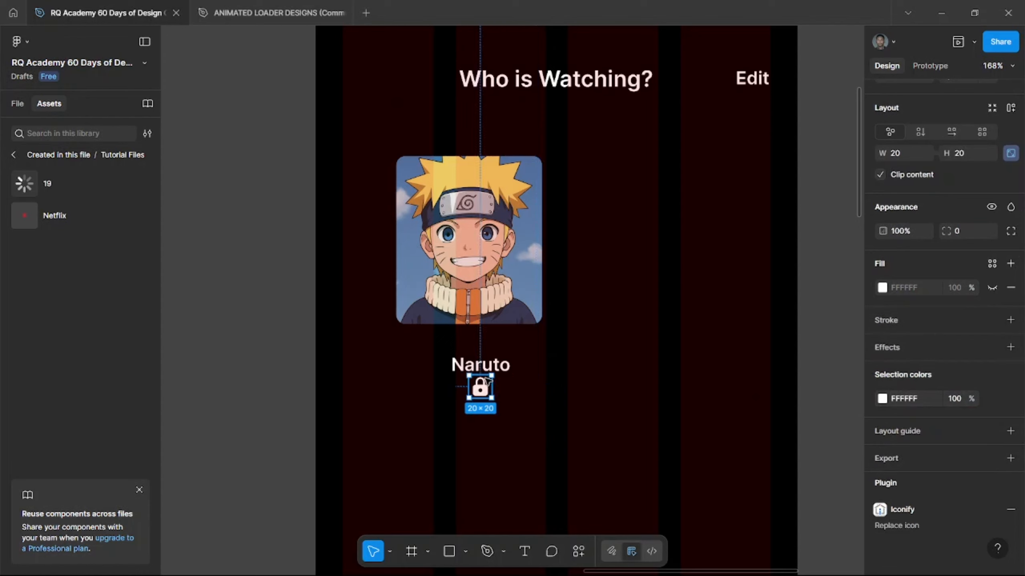
{"action": "left_click", "coordinate": [496, 363], "text": "shift"}
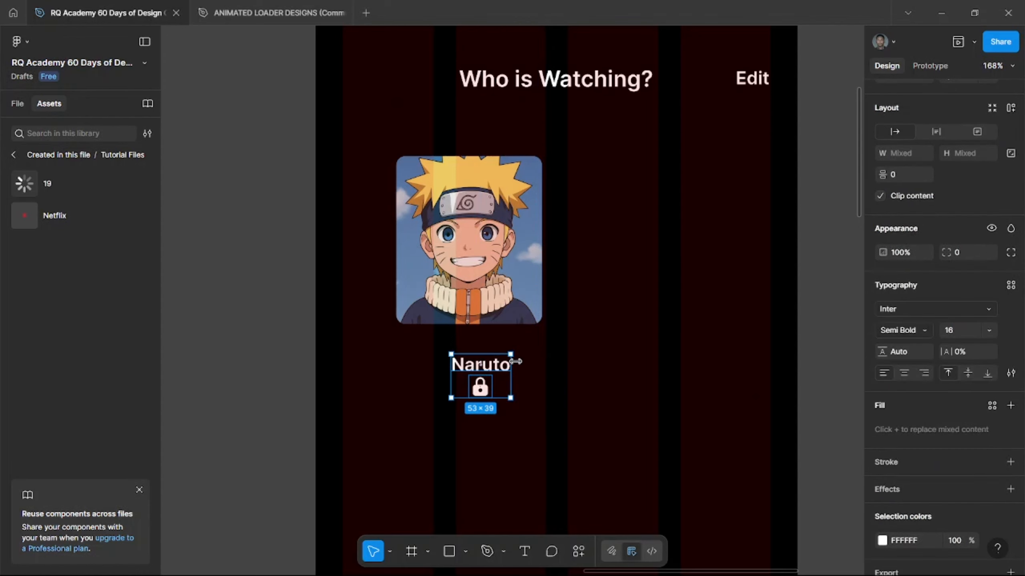
{"action": "key", "text": "shift+a"}
{"action": "left_click", "coordinate": [959, 206]}
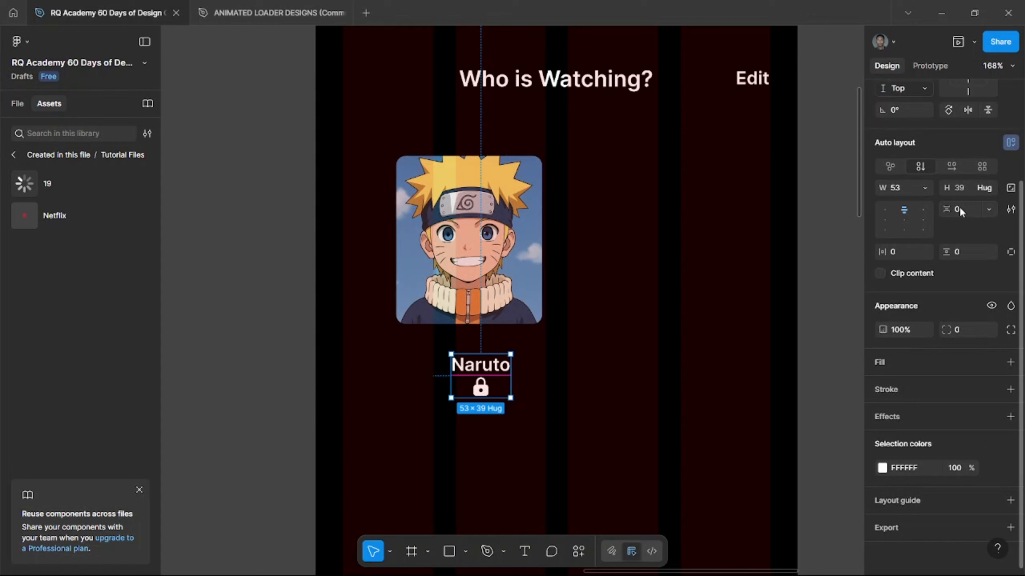
{"action": "type", "text": "8"}
{"action": "key", "text": "Return"}
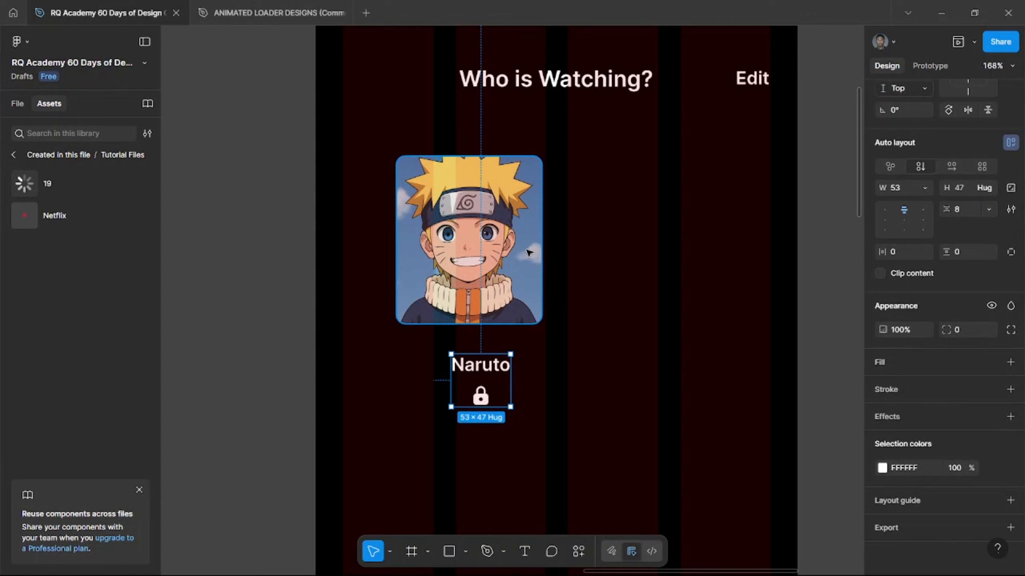
Combine the profile image and its label group in a vertical auto layout with a gap of 16.
{"action": "left_click", "coordinate": [529, 252], "text": "shift"}
{"action": "key", "text": "shift+a"}
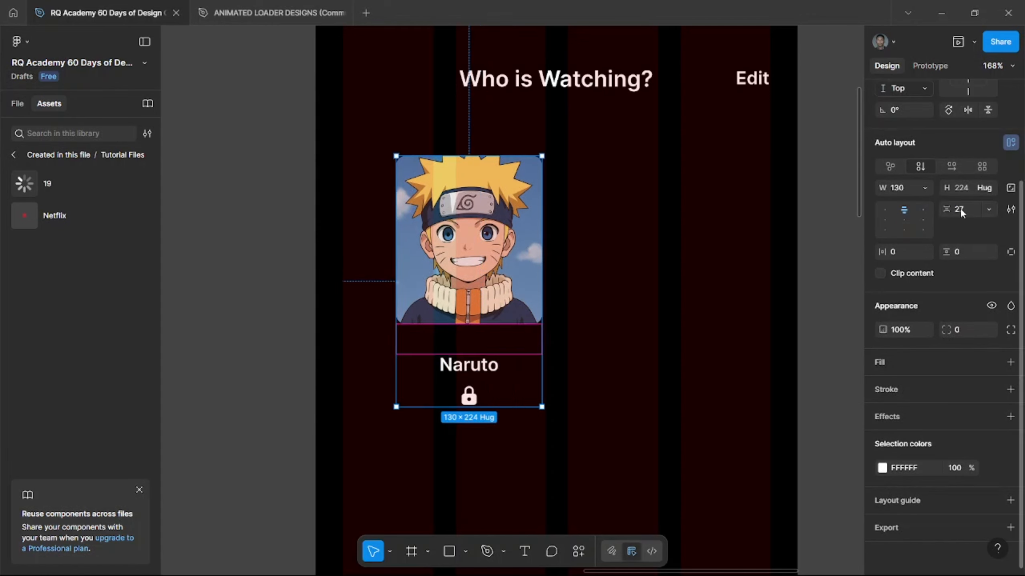
{"action": "type", "text": "16"}
{"action": "key", "text": "Return"}
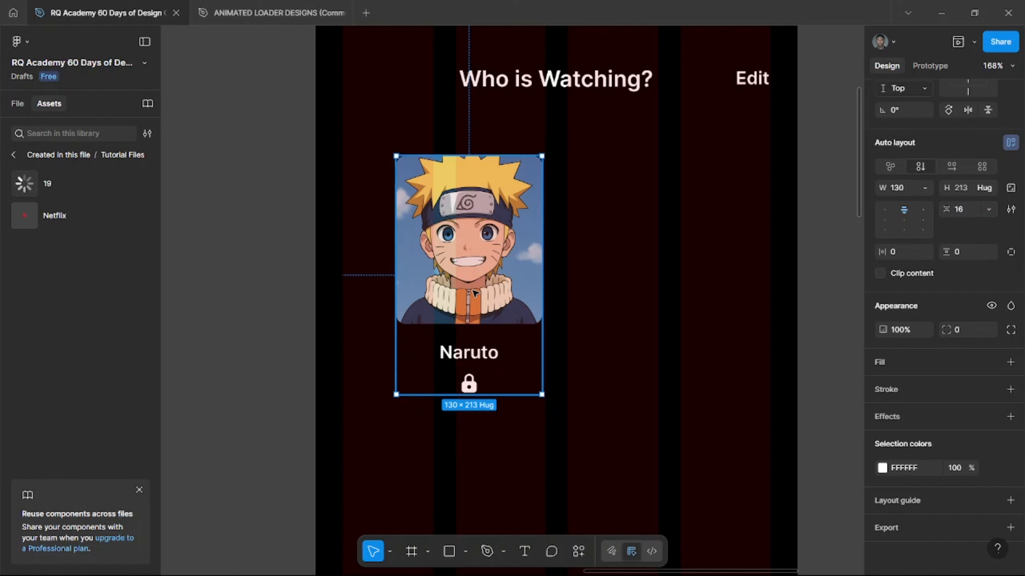
Duplicate the Naruto profile card beside itself, and copy the resulting row below to form a two-by-two grid.
{"action": "left_click_drag", "start_coordinate": [507, 252], "coordinate": [678, 263]}
{"action": "scroll", "coordinate": [643, 278], "scroll_direction": "down", "scroll_amount": 4}
{"action": "left_click", "coordinate": [524, 193], "text": "shift"}
{"action": "left_click_drag", "start_coordinate": [642, 189], "coordinate": [644, 378]}
Duplicate one profile card below the grid as a fifth card, horizontally centered at X 150, Y 653.
{"action": "scroll", "coordinate": [644, 378], "scroll_direction": "down", "scroll_amount": 4}
{"action": "left_click", "coordinate": [635, 218]}
{"action": "left_click_drag", "start_coordinate": [635, 218], "coordinate": [613, 419]}
{"action": "scroll", "coordinate": [907, 145], "scroll_direction": "up", "scroll_amount": 3}
{"action": "left_click", "coordinate": [904, 149]}
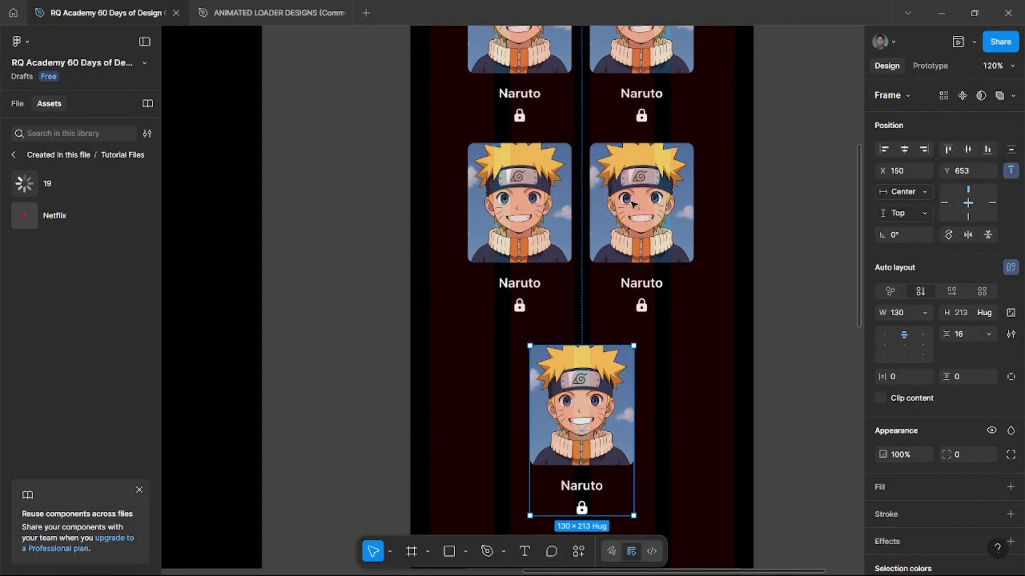
Select both two-card rows and set the horizontal spacing between their cards to 24.
{"action": "left_click", "coordinate": [634, 205]}
{"action": "scroll", "coordinate": [629, 198], "scroll_direction": "up", "scroll_amount": 2}
{"action": "left_click", "coordinate": [617, 138], "text": "shift"}
{"action": "left_click", "coordinate": [962, 336]}
{"action": "type", "text": "24"}
{"action": "key", "text": "Return"}
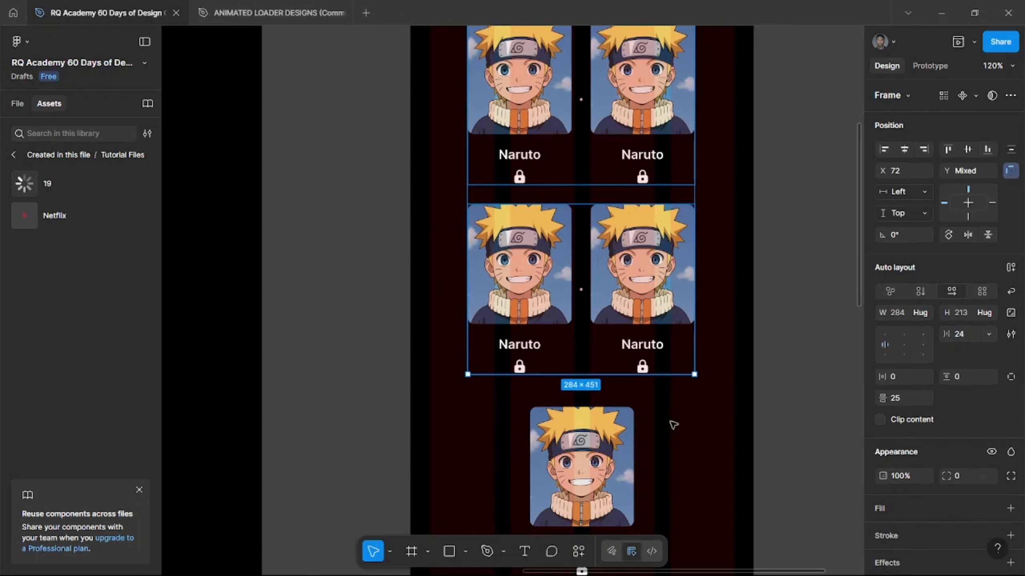
Combine the two rows and the fifth card in a vertical auto layout with a gap of 24.
{"action": "left_click", "coordinate": [582, 467], "text": "shift"}
{"action": "key", "text": "shift+a"}
{"action": "left_click", "coordinate": [964, 336]}
{"action": "type", "text": "24"}
{"action": "key", "text": "Return"}
Rename the second profile in the first row "Itachi" and the first profile in the second row "Kakashi".
{"action": "scroll", "coordinate": [613, 323], "scroll_direction": "down", "scroll_amount": 2}
{"action": "scroll", "coordinate": [602, 161], "scroll_direction": "up", "scroll_amount": 2}
{"action": "double_click", "coordinate": [543, 213]}
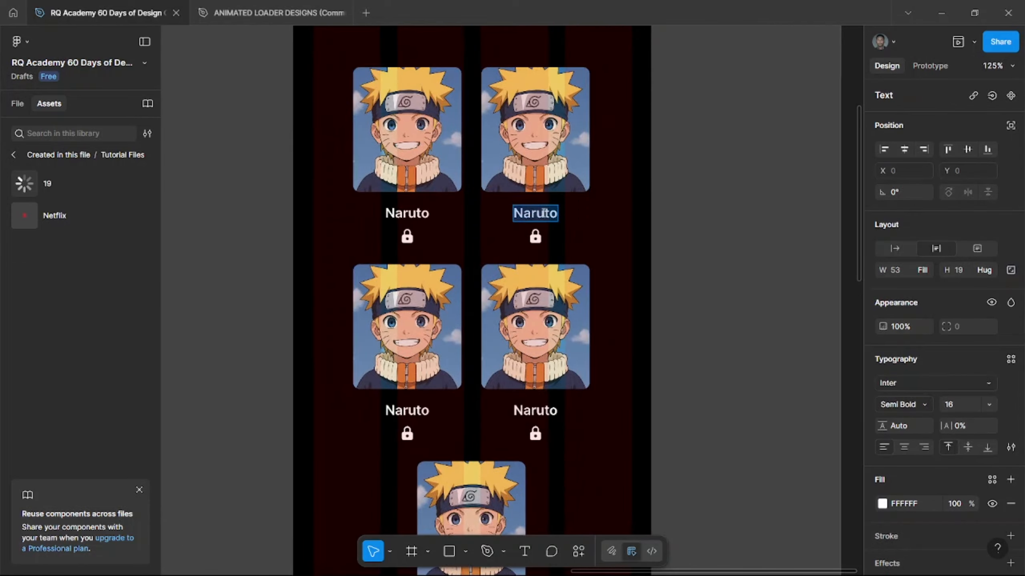
{"action": "scroll", "coordinate": [543, 213], "scroll_direction": "up", "scroll_amount": 3}
{"action": "type", "text": "Itachi"}
{"action": "key", "text": "Escape"}
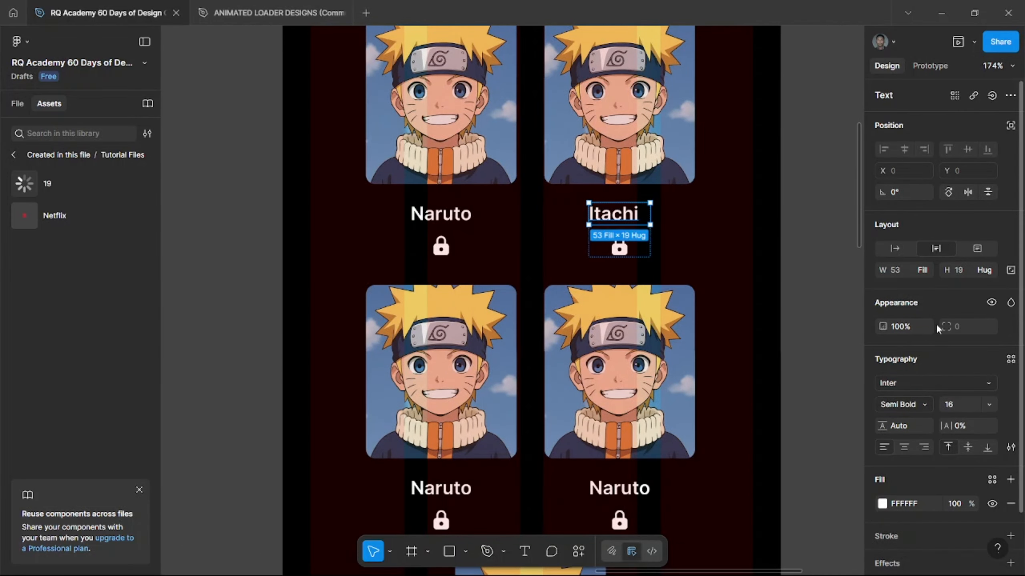
{"action": "double_click", "coordinate": [437, 490]}
{"action": "type", "text": "Kaka"}
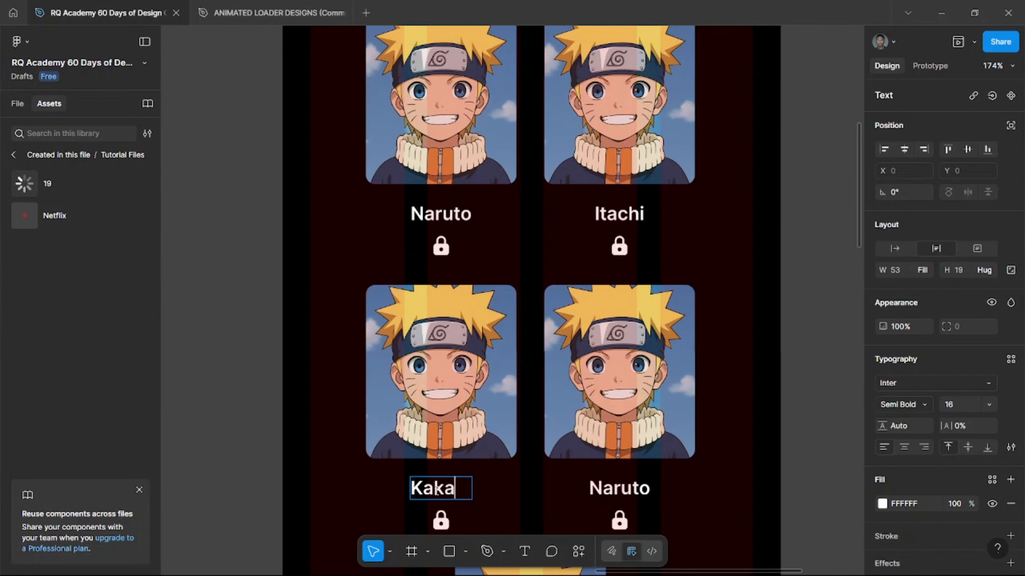
{"action": "type", "text": "shi"}
{"action": "key", "text": "Escape"}
Set the Kakashi label to auto width and make its parent frame's width hug the contents.
{"action": "scroll", "coordinate": [440, 489], "scroll_direction": "down", "scroll_amount": 2}
{"action": "left_click", "coordinate": [895, 248]}
{"action": "key", "text": "shift+Return"}
{"action": "left_click", "coordinate": [921, 270]}
{"action": "left_click", "coordinate": [908, 286]}
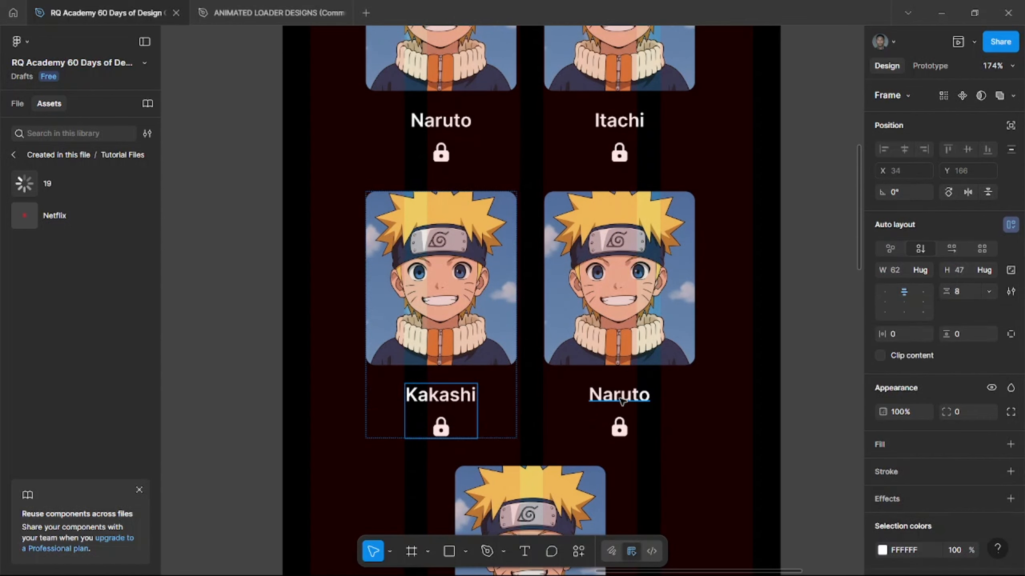
Rename the second profile in the second row "Yahito".
{"action": "double_click", "coordinate": [621, 396]}
{"action": "type", "text": "Yahito"}
{"action": "key", "text": "Escape"}
Rename the fifth profile "Zoro" and center-align its label text.
{"action": "scroll", "coordinate": [649, 483], "scroll_direction": "down", "scroll_amount": 4}
{"action": "left_click", "coordinate": [523, 440]}
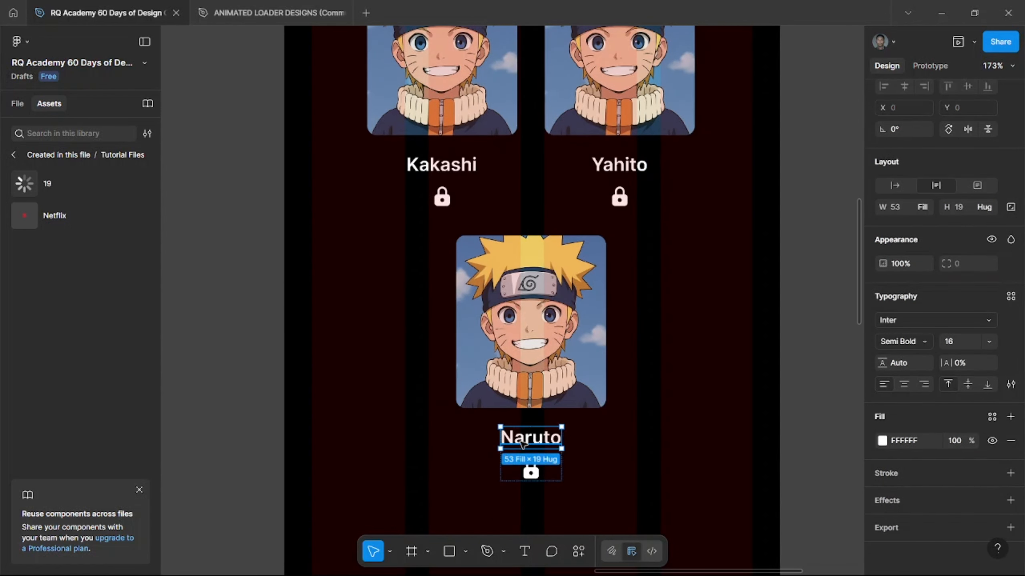
{"action": "double_click", "coordinate": [522, 443]}
{"action": "type", "text": "Zoro"}
{"action": "key", "text": "Escape"}
{"action": "left_click", "coordinate": [904, 384]}
{"action": "key", "text": "shift+Return"}
Replace the Itachi card's image fill with the dark-haired character picture from the Desktop folder.
{"action": "scroll", "coordinate": [667, 343], "scroll_direction": "down", "scroll_amount": 4}
{"action": "left_click", "coordinate": [642, 153], "text": "ctrl"}
{"action": "left_click", "coordinate": [886, 362]}
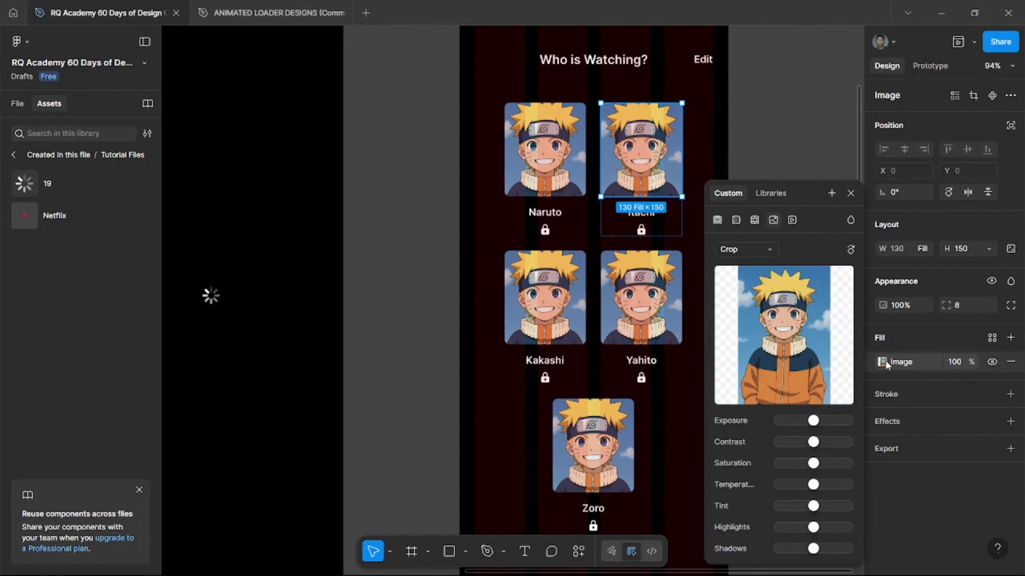
{"action": "left_click", "coordinate": [783, 336]}
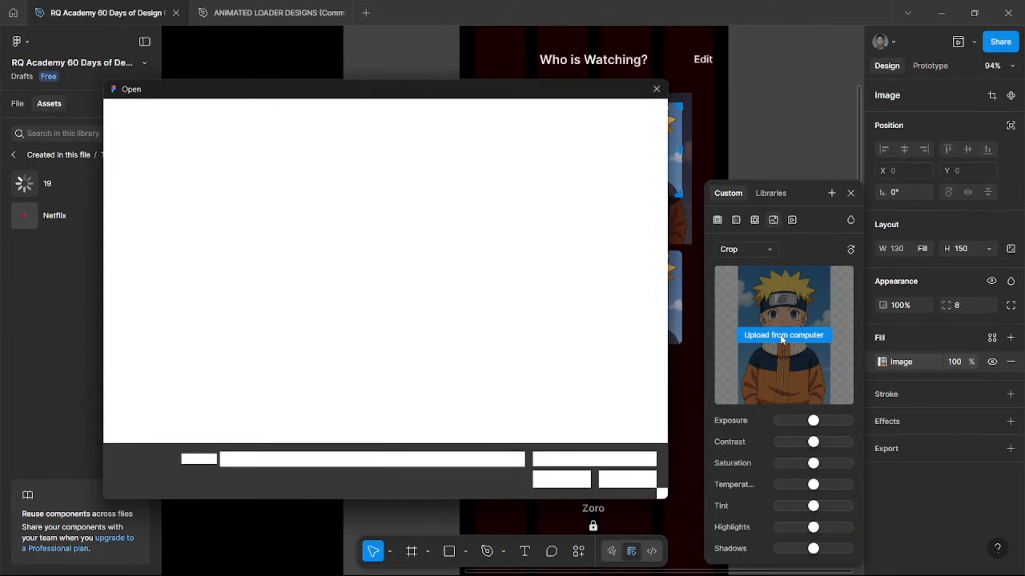
{"action": "double_click", "coordinate": [305, 191]}
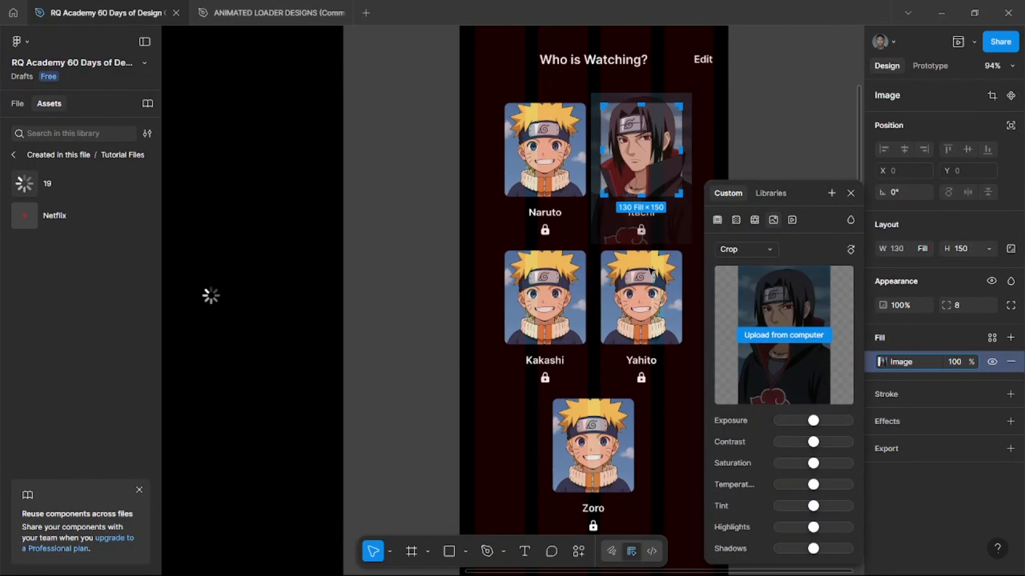
Replace the Kakashi card's image fill with the masked, silver-haired character picture from the Desktop folder.
{"action": "scroll", "coordinate": [476, 323], "scroll_direction": "right", "scroll_amount": 1}
{"action": "left_click", "coordinate": [476, 325], "text": "ctrl"}
{"action": "left_click", "coordinate": [476, 325], "text": "ctrl"}
{"action": "left_click", "coordinate": [883, 362]}
{"action": "left_click", "coordinate": [780, 337]}
{"action": "double_click", "coordinate": [440, 190]}
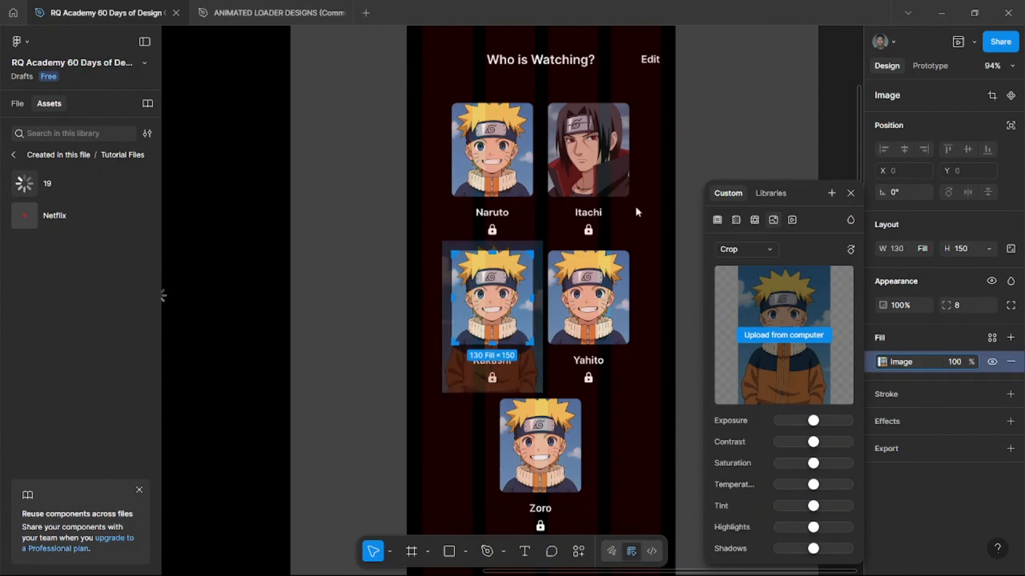
Replace the Yahito card's image with the orange-haired character picture from the Desktop folder and set its scaling to Fill.
{"action": "left_click", "coordinate": [633, 284]}
{"action": "left_click", "coordinate": [606, 299], "text": "ctrl"}
{"action": "left_click", "coordinate": [882, 362]}
{"action": "left_click", "coordinate": [780, 337]}
{"action": "left_click", "coordinate": [254, 201]}
{"action": "double_click", "coordinate": [252, 201]}
{"action": "left_click", "coordinate": [746, 250]}
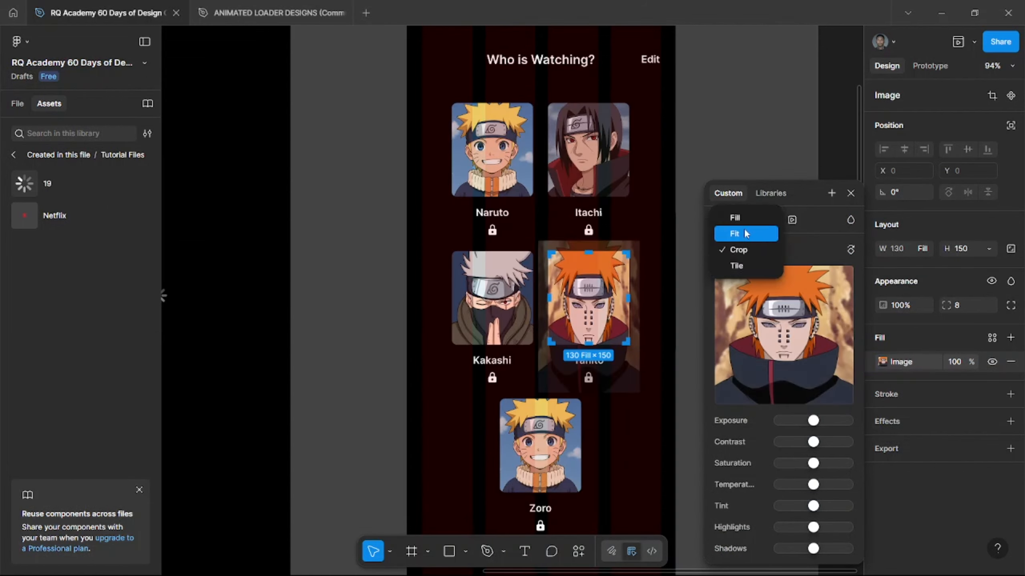
{"action": "left_click", "coordinate": [745, 219]}
{"action": "left_click", "coordinate": [850, 194]}
Replace the Zoro card's image with the green-haired character file 6eb09eecb7ac69832c8e13732a2b701b and set its scaling to Fill.
{"action": "scroll", "coordinate": [542, 363], "scroll_direction": "down", "scroll_amount": 2}
{"action": "left_click", "coordinate": [540, 367], "text": "ctrl"}
{"action": "left_click", "coordinate": [883, 362]}
{"action": "left_click", "coordinate": [781, 338]}
{"action": "double_click", "coordinate": [372, 191]}
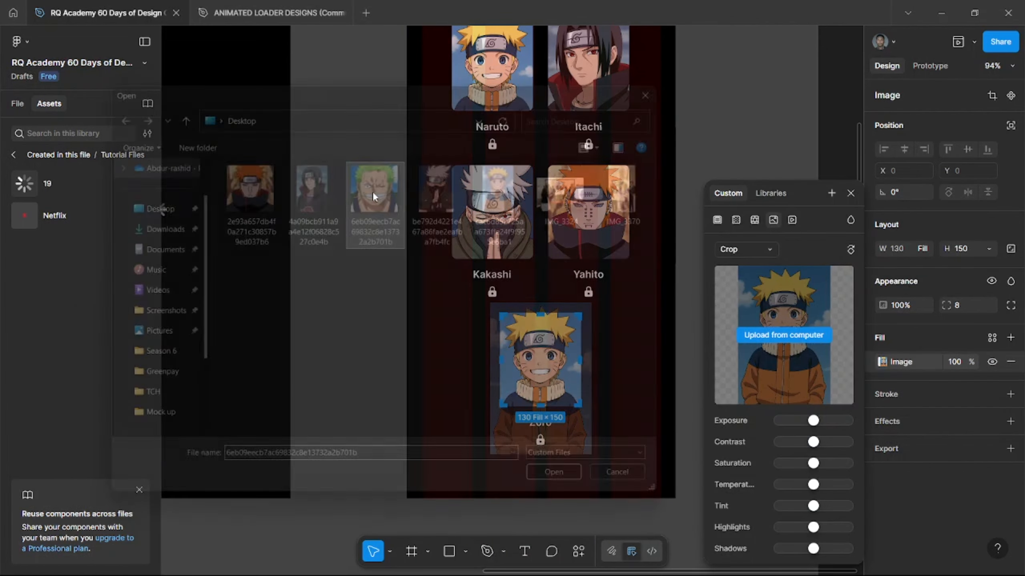
{"action": "left_click", "coordinate": [746, 249]}
{"action": "left_click", "coordinate": [744, 236]}
{"action": "left_click", "coordinate": [745, 249]}
{"action": "left_click", "coordinate": [745, 235]}
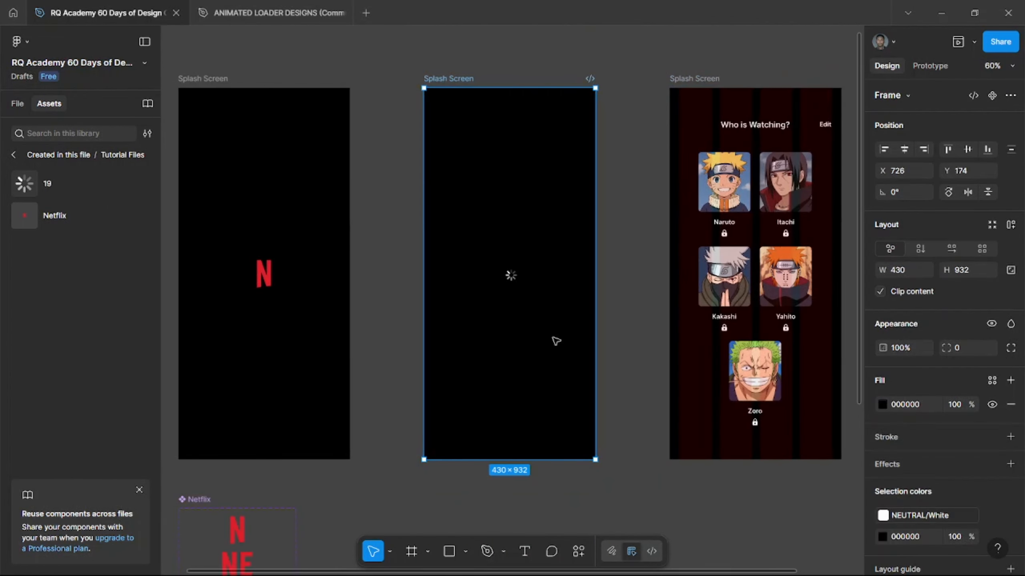
Add a prototype connection from the loader screen to the "Who is Watching?" screen, triggered after a delay of 500 ms.
{"action": "key", "text": "shift+e"}
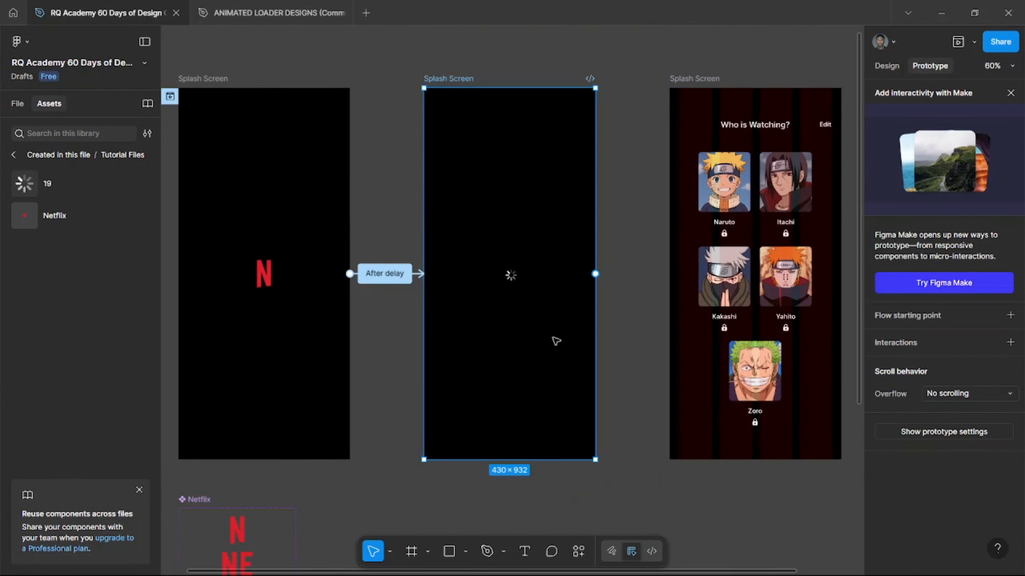
{"action": "left_click_drag", "start_coordinate": [595, 274], "coordinate": [684, 295]}
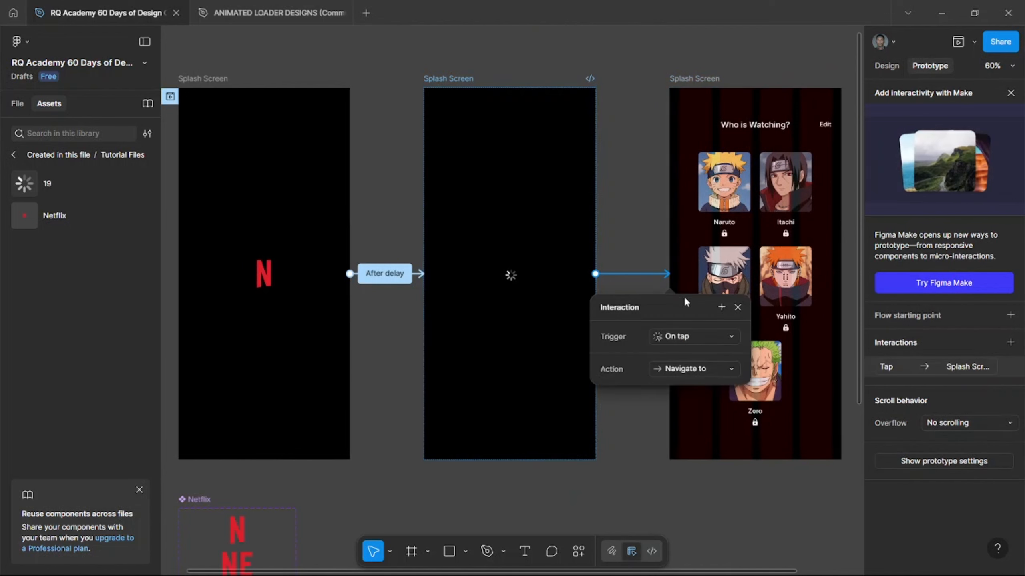
{"action": "left_click", "coordinate": [669, 338]}
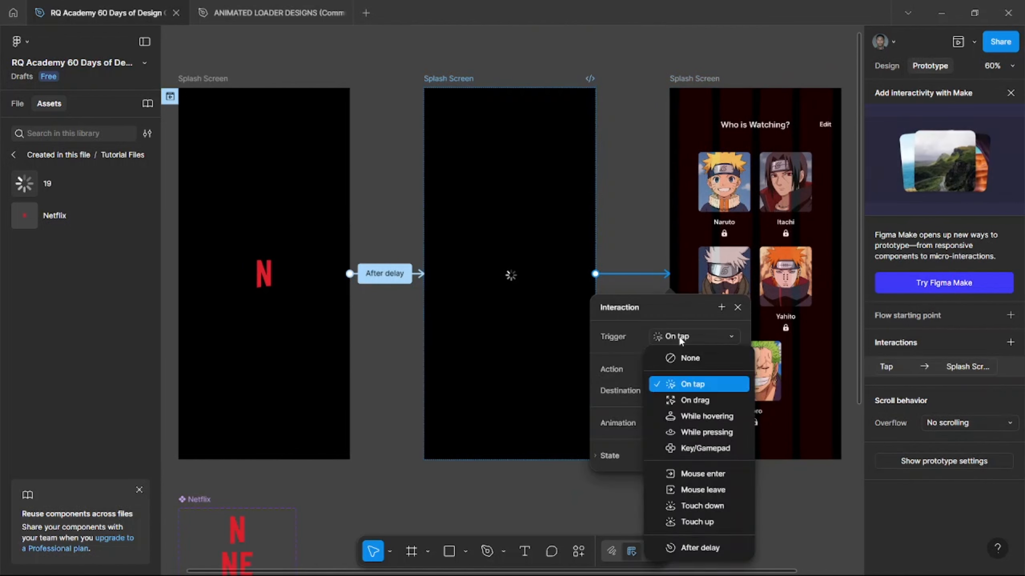
{"action": "left_click", "coordinate": [701, 553]}
{"action": "left_click", "coordinate": [675, 358]}
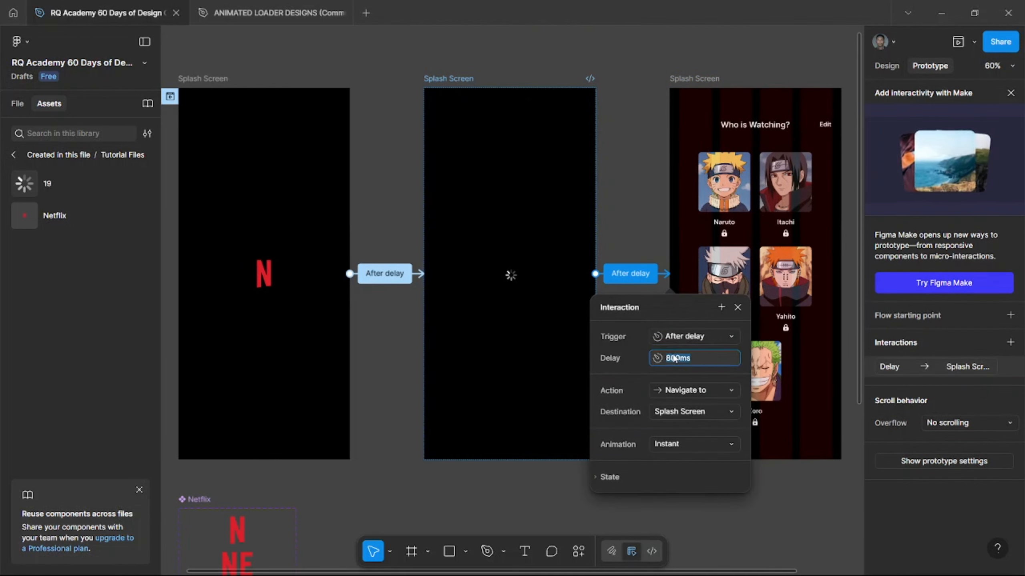
{"action": "type", "text": "500"}
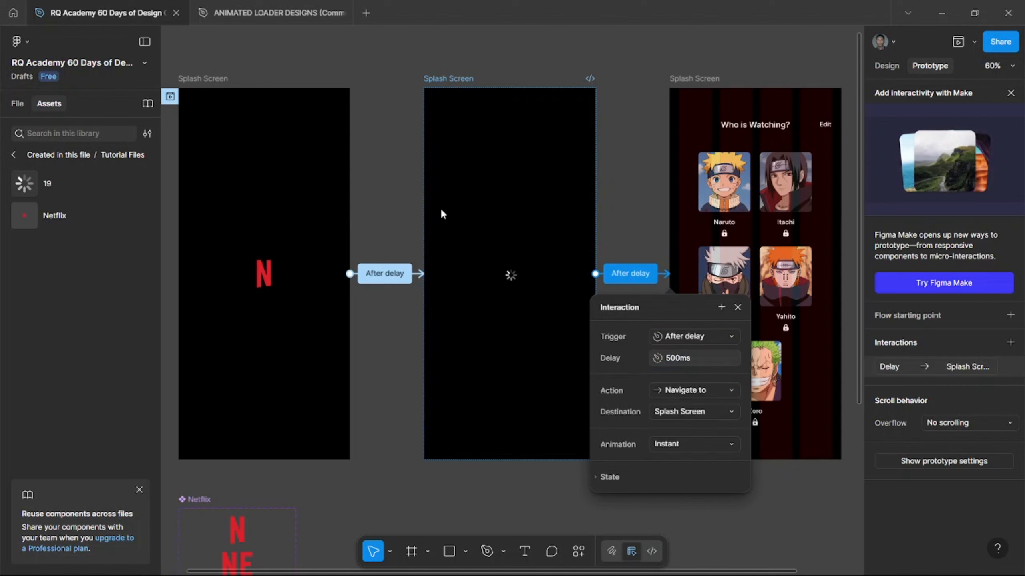
Play the flow from the logo screen in the inline preview and in full presentation view.
{"action": "left_click", "coordinate": [214, 103]}
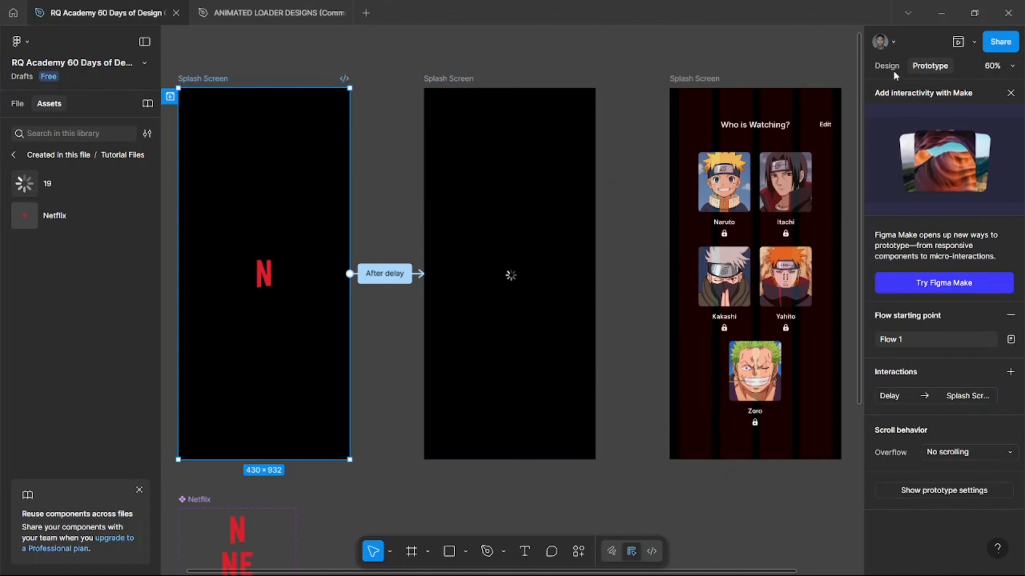
{"action": "left_click", "coordinate": [957, 43]}
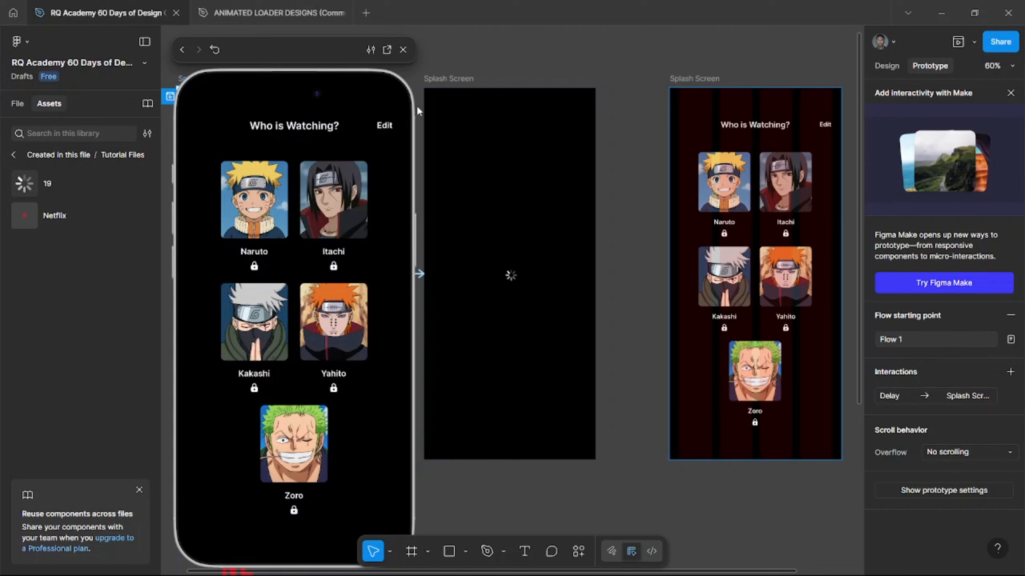
{"action": "left_click", "coordinate": [403, 49]}
{"action": "left_click", "coordinate": [974, 42]}
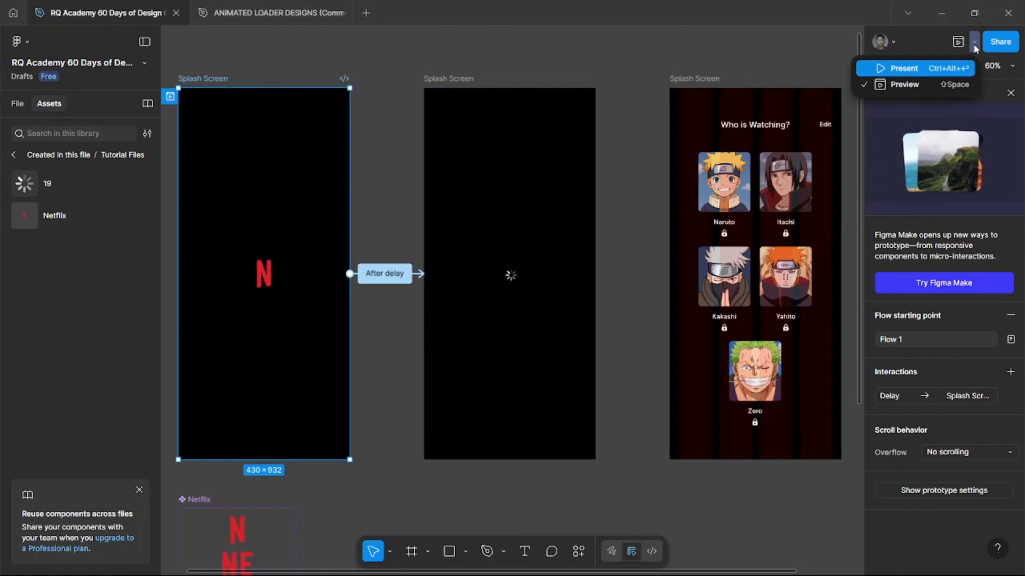
{"action": "left_click", "coordinate": [948, 68]}
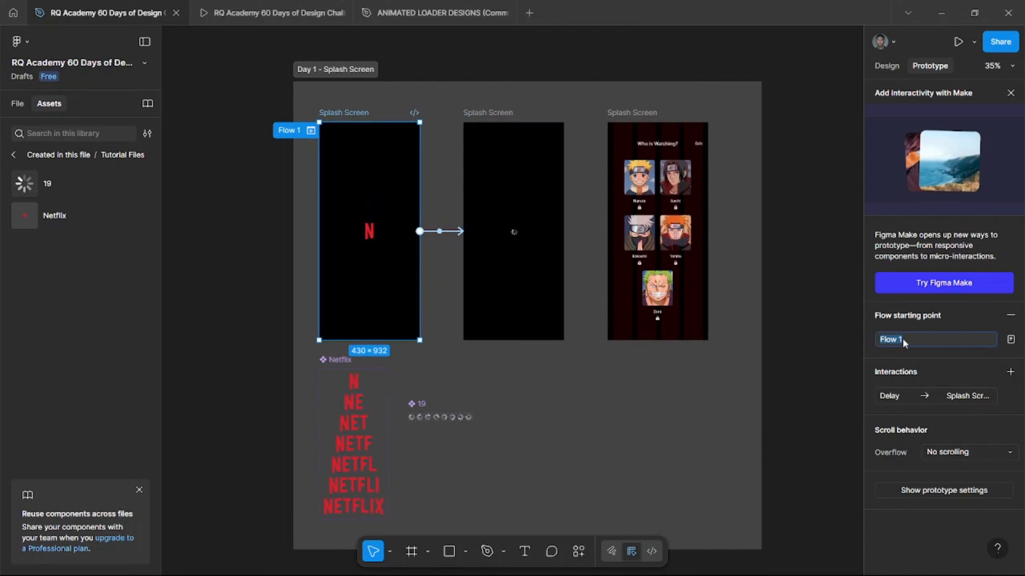
Rename the logo screen's flow starting point "Day 01: Netflix Splash Screen".
{"action": "type", "text": "Netflix Spl"}
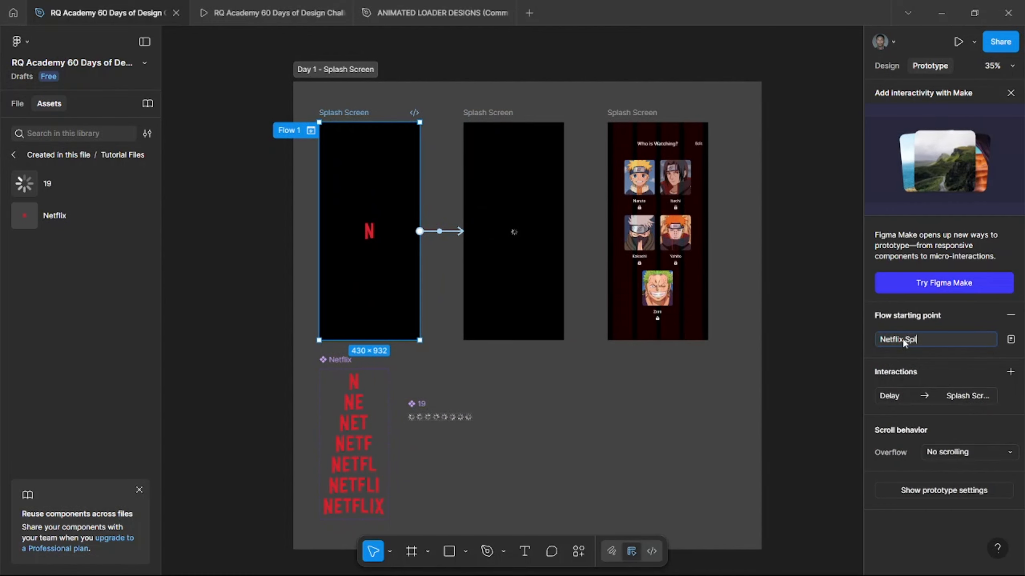
{"action": "type", "text": "ash Screen"}
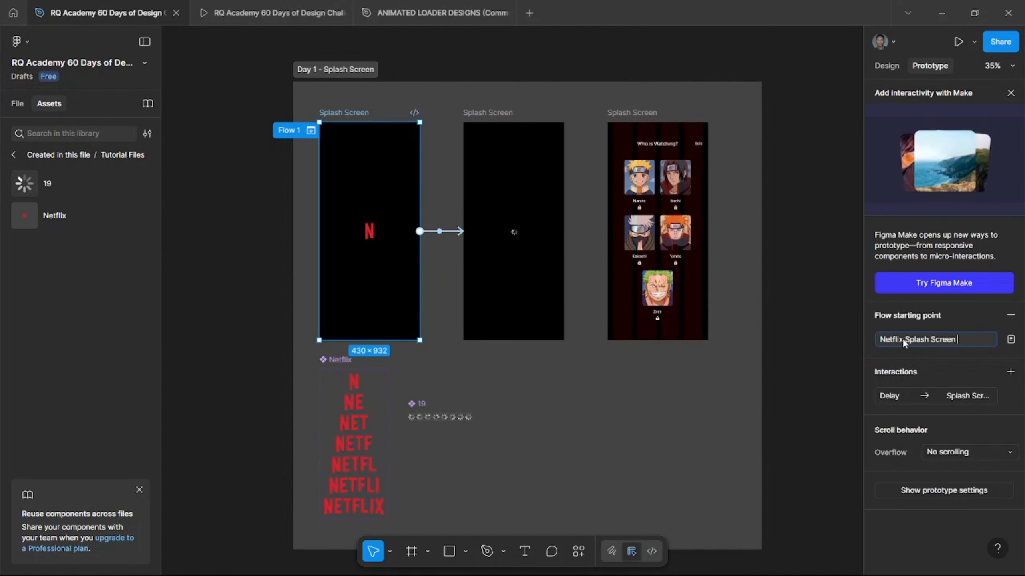
{"action": "key", "text": "Home"}
{"action": "type", "text": "Day "}
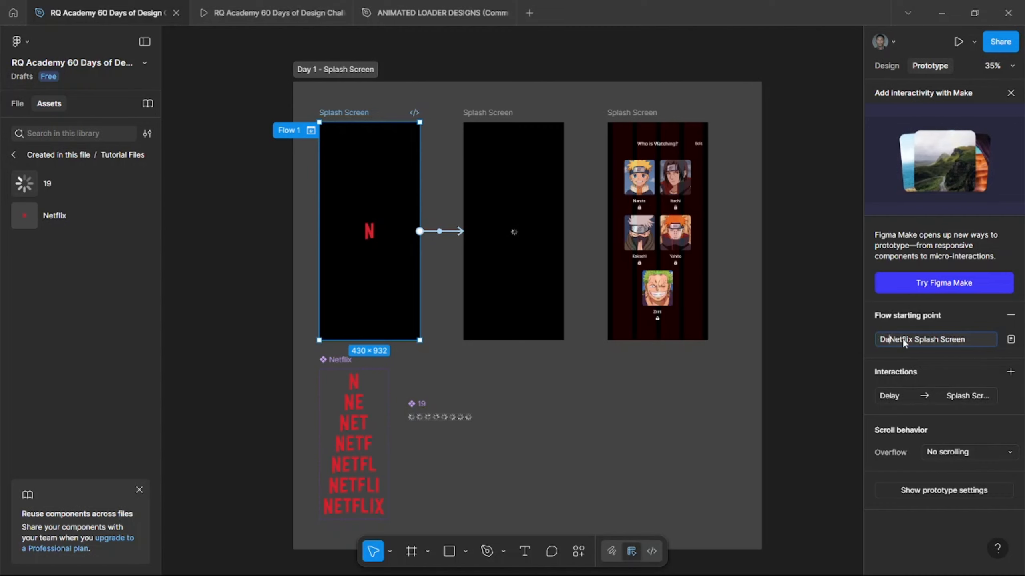
{"action": "type", "text": "-1"}
{"action": "key", "text": "BackSpace"}
{"action": "type", "text": "01:"}
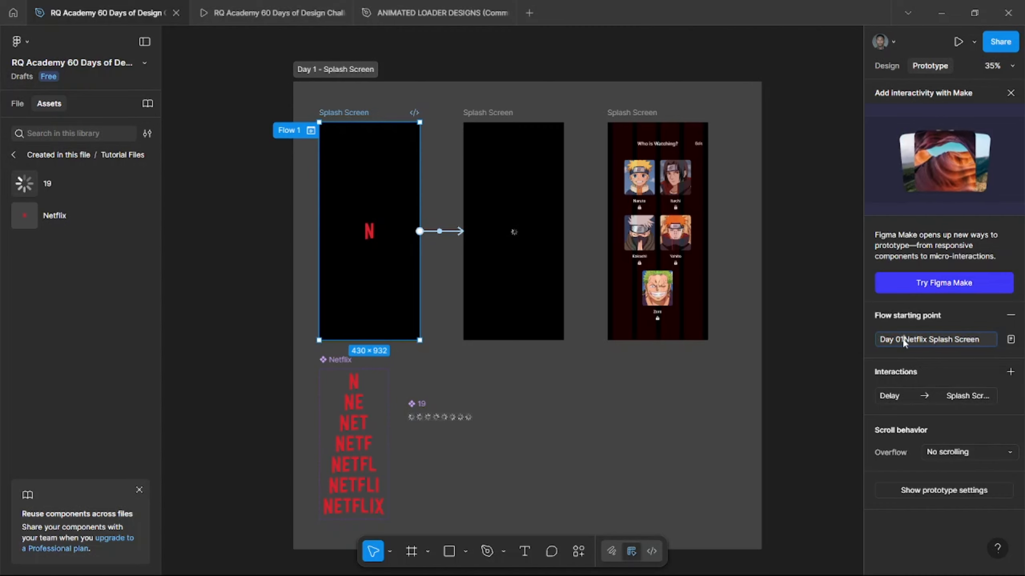